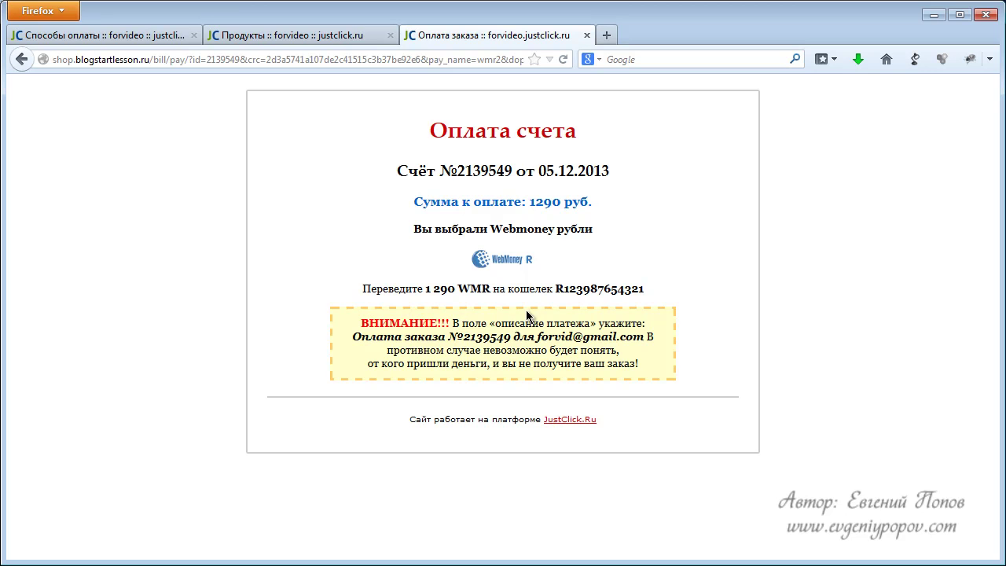
# Highlight the wallet number and warning text on the Webmoney bill, then go back to the order page.
pyautogui.moveTo(563, 289); pyautogui.dragTo(615, 290)
pyautogui.click(647, 295)
pyautogui.moveTo(458, 323); pyautogui.dragTo(640, 365)
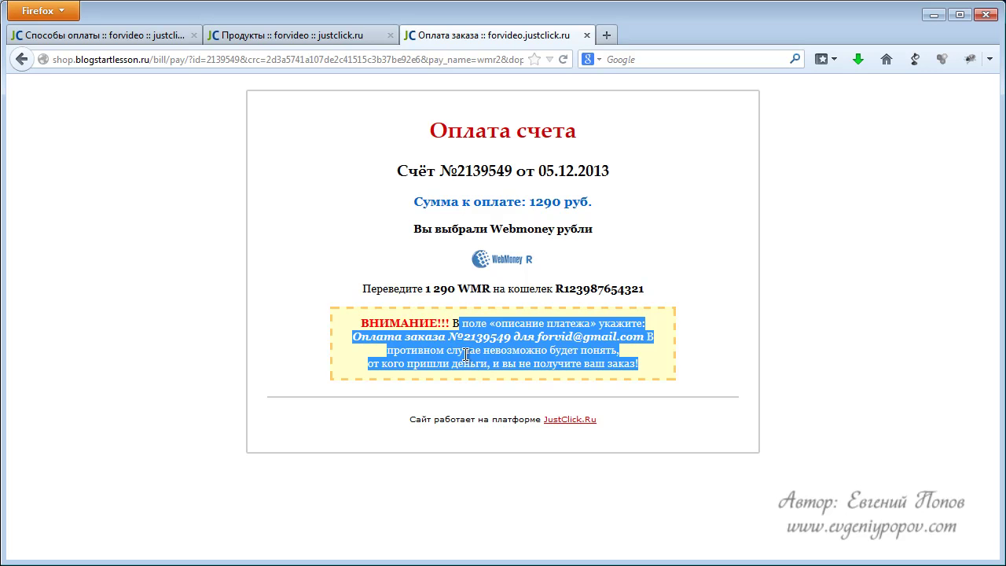
pyautogui.click(542, 344)
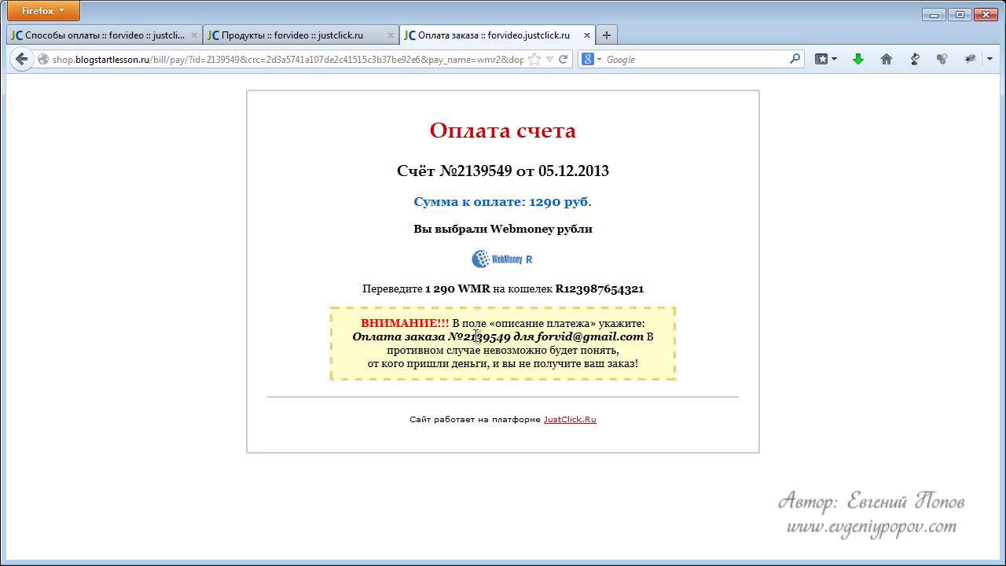
pyautogui.moveTo(540, 342); pyautogui.dragTo(633, 338)
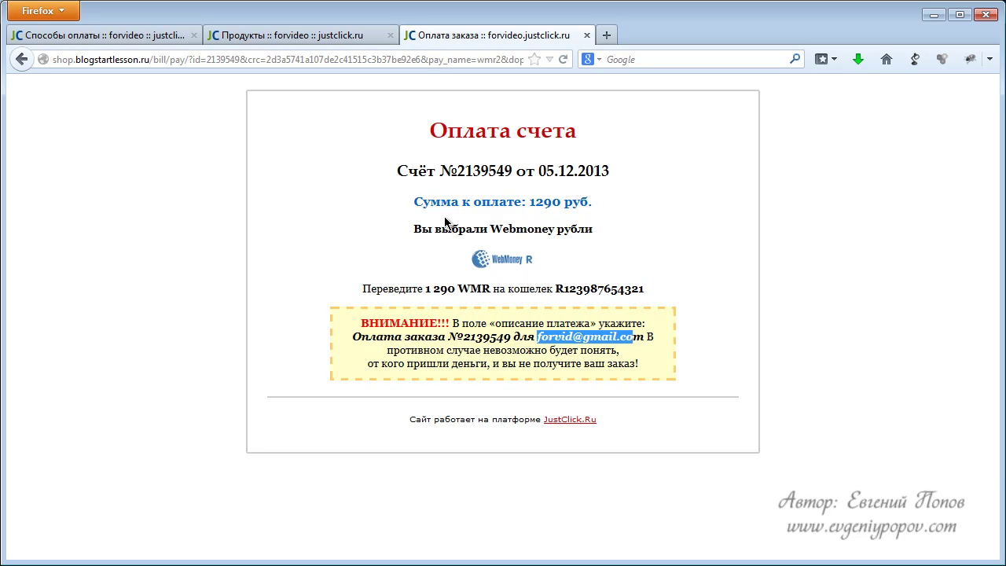
pyautogui.click(20, 61)
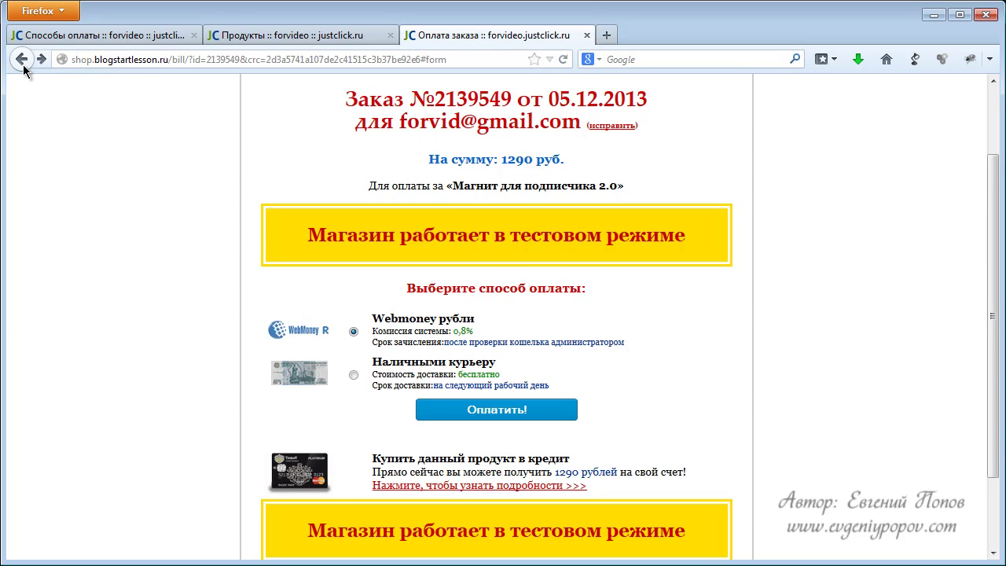
# In the Способы оплаты list, find the yandex row and open its edit page.
pyautogui.click(24, 69)
pyautogui.click(291, 35)
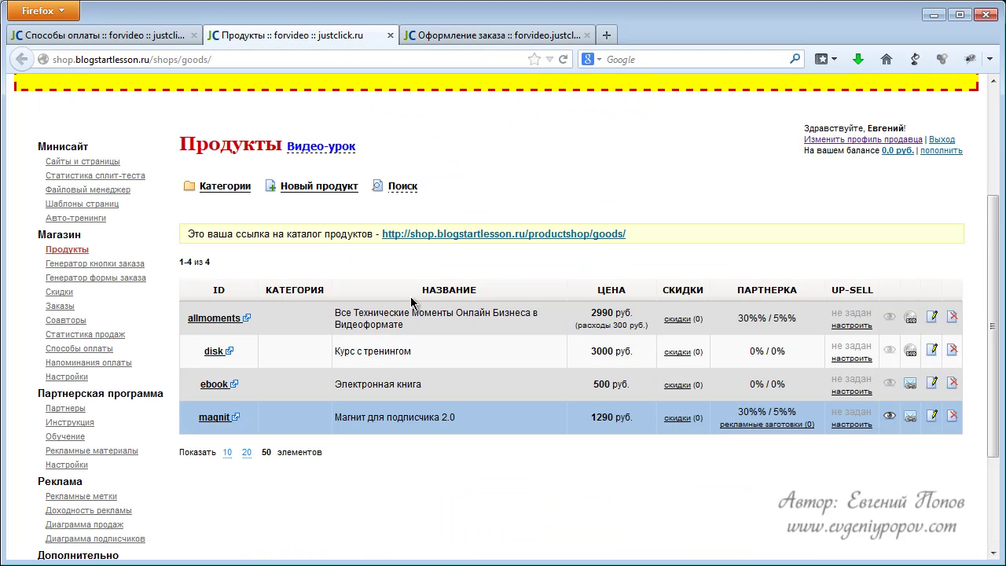
pyautogui.click(110, 35)
pyautogui.scroll(-3, 463, 416)
pyautogui.scroll(-5, 465, 410)
pyautogui.scroll(-4, 427, 404)
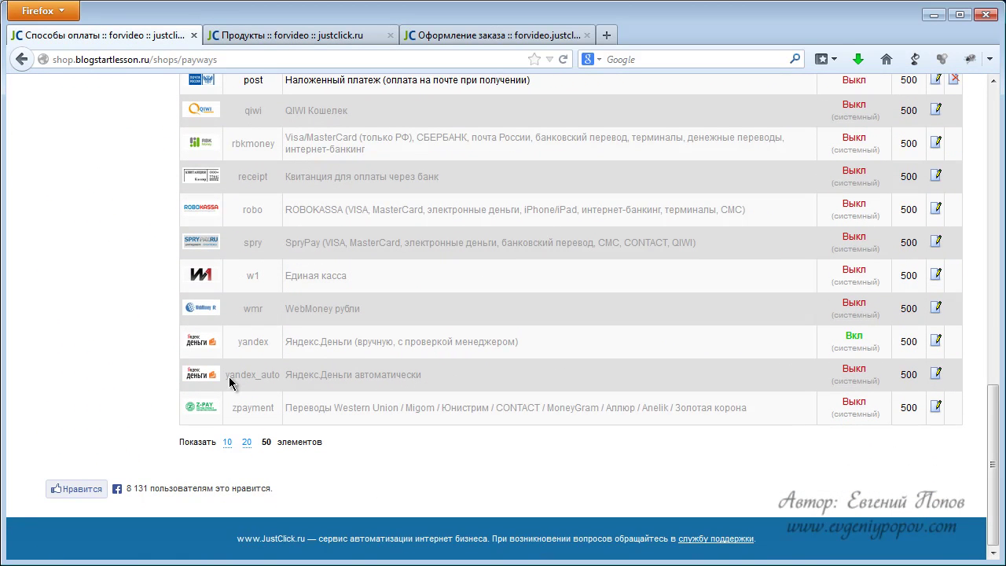
pyautogui.moveTo(241, 347); pyautogui.dragTo(327, 345)
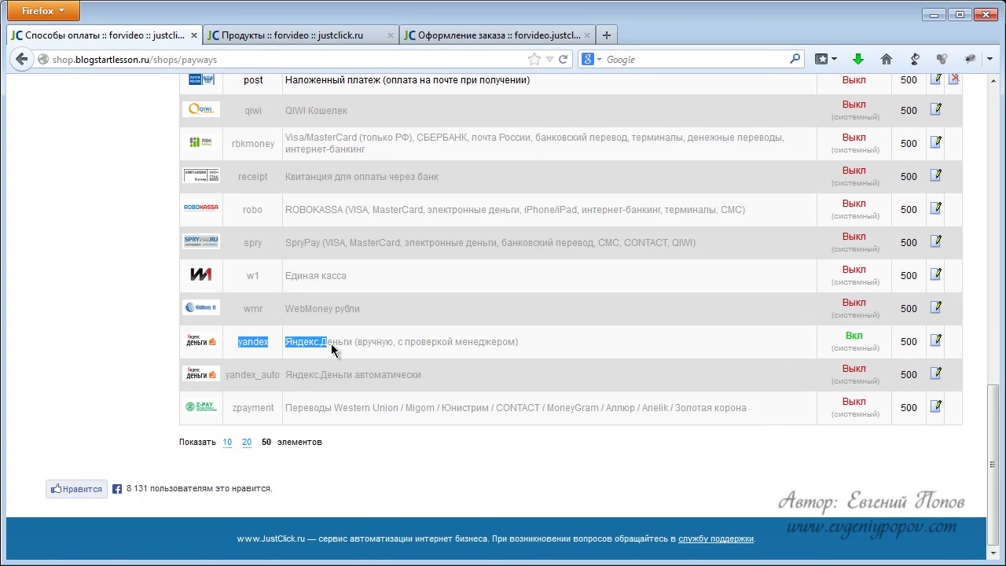
pyautogui.click(931, 340)
pyautogui.scroll(-4, 565, 335)
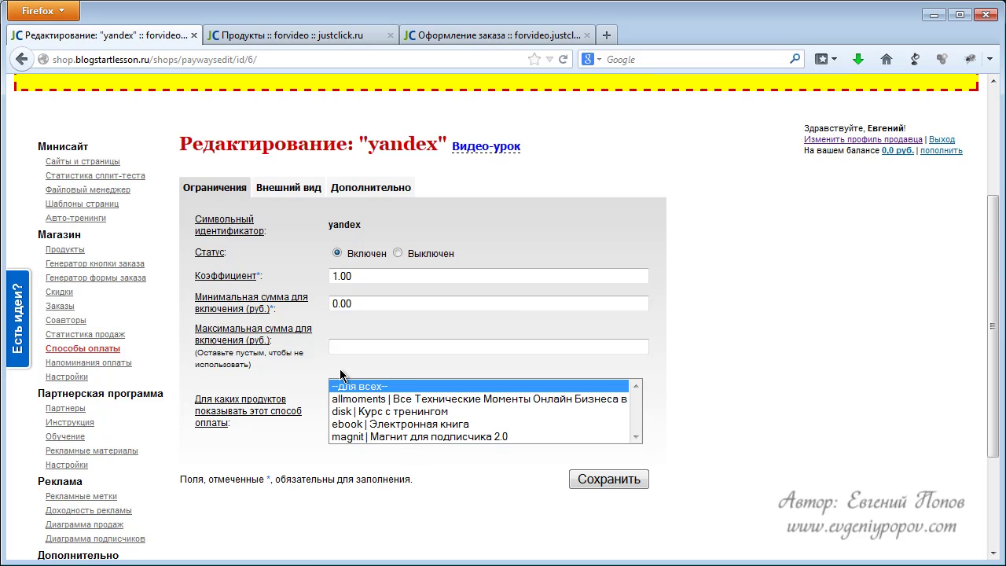
# Paste the wallet number into Кошелек Яндекс.Деньги on the Дополнительно tab, then go back to Ограничения.
pyautogui.click(346, 188)
pyautogui.scroll(-4, 553, 334)
pyautogui.click(393, 385)
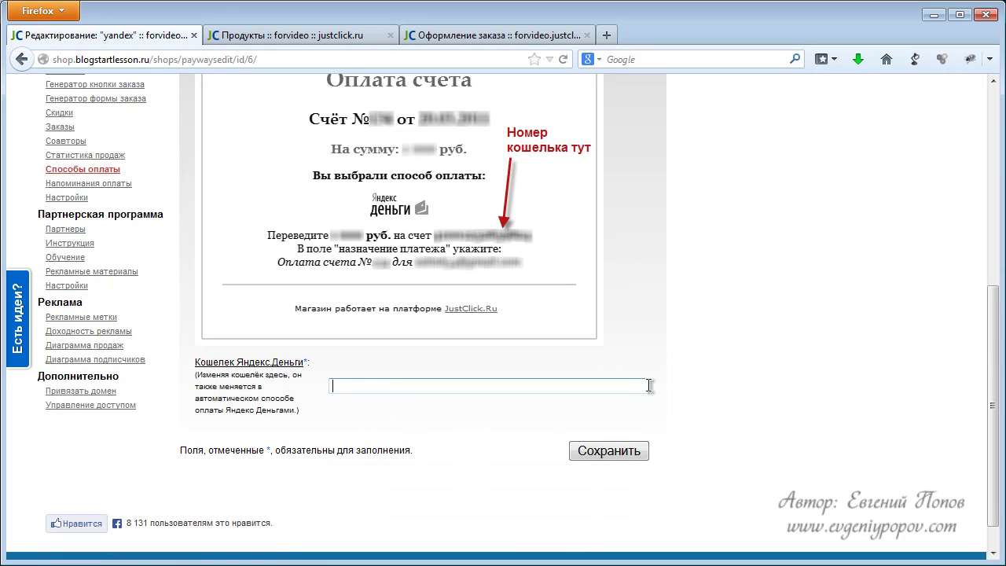
pyautogui.hotkey('alt', 'Tab')
pyautogui.hotkey('alt', 'Tab')
pyautogui.hotkey('ctrl', 'v')
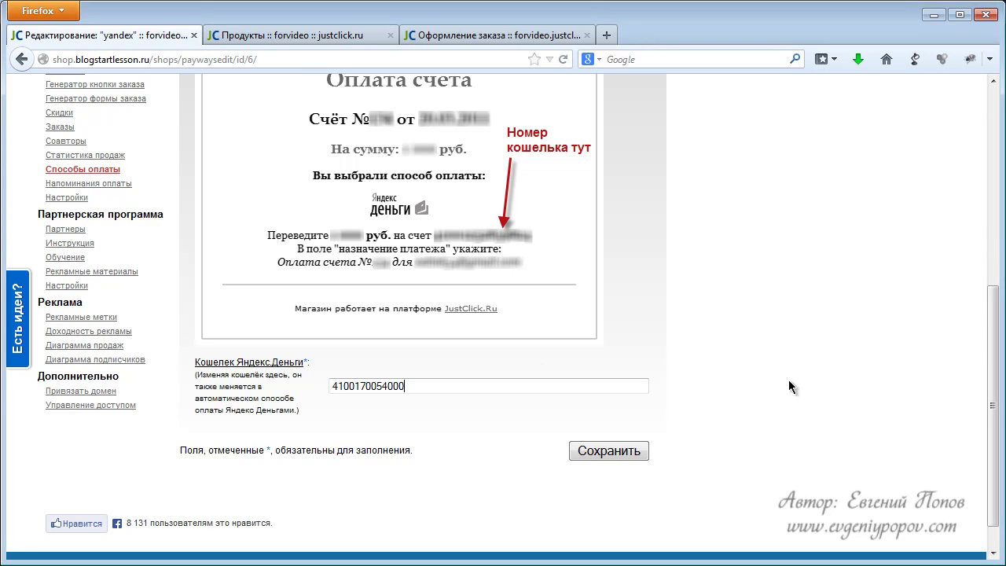
pyautogui.scroll(4, 644, 389)
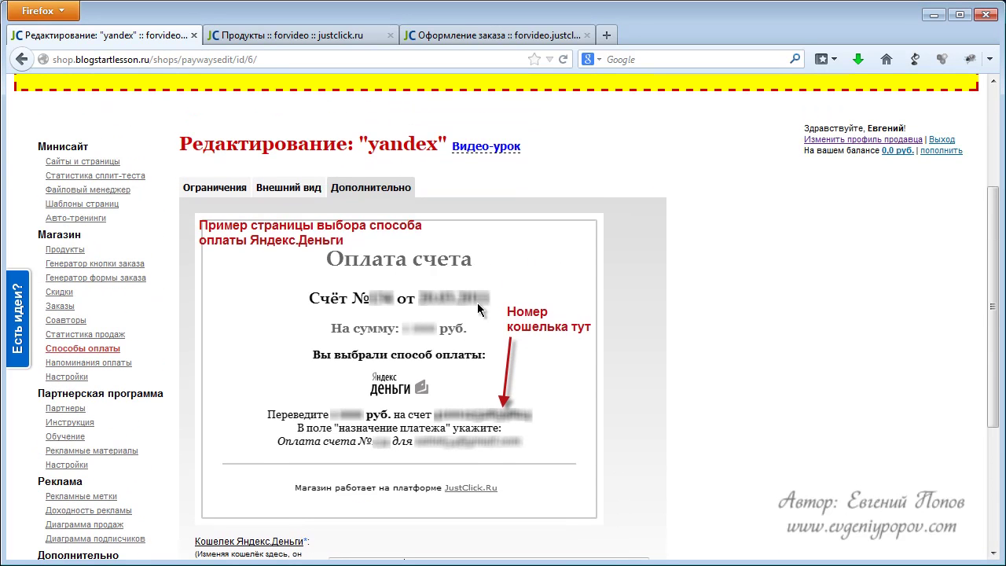
pyautogui.click(214, 192)
pyautogui.scroll(-2, 296, 209)
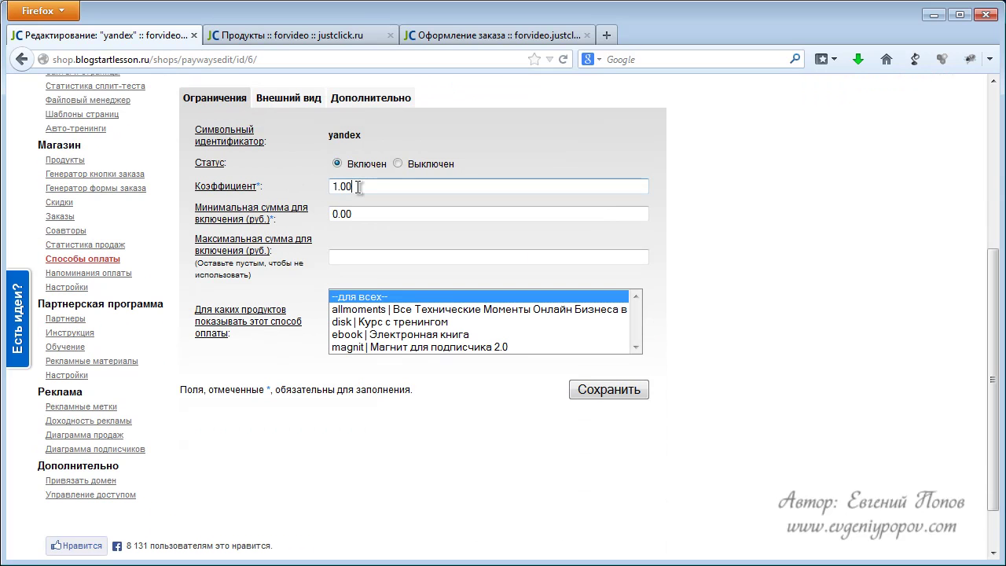
pyautogui.click(358, 187)
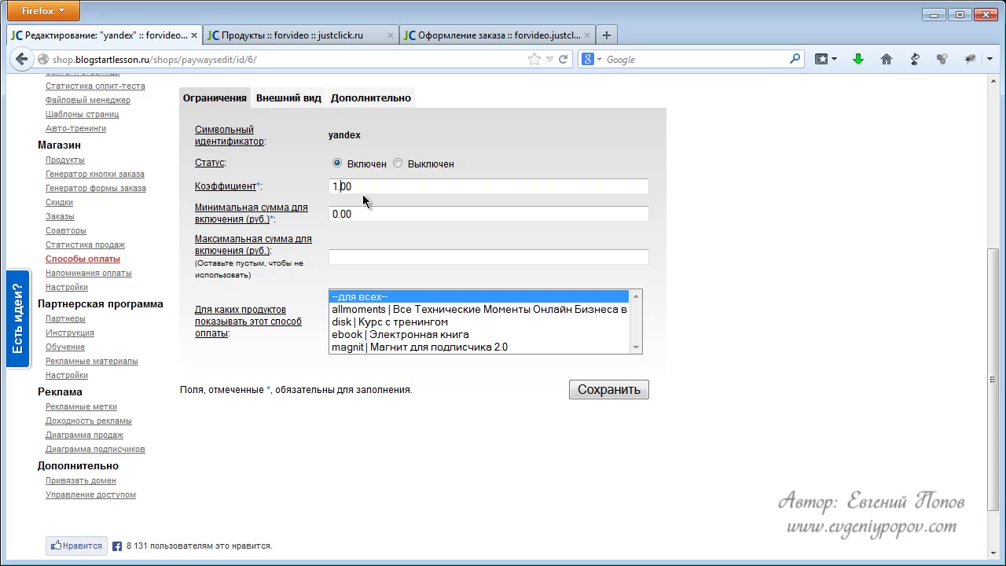
# Change the yandex coefficient from 1.00 to 0.9 and the minimum sum from 0.00 to 100.
pyautogui.press('Home')
pyautogui.hotkey('shift', 'Right')
pyautogui.write('9')
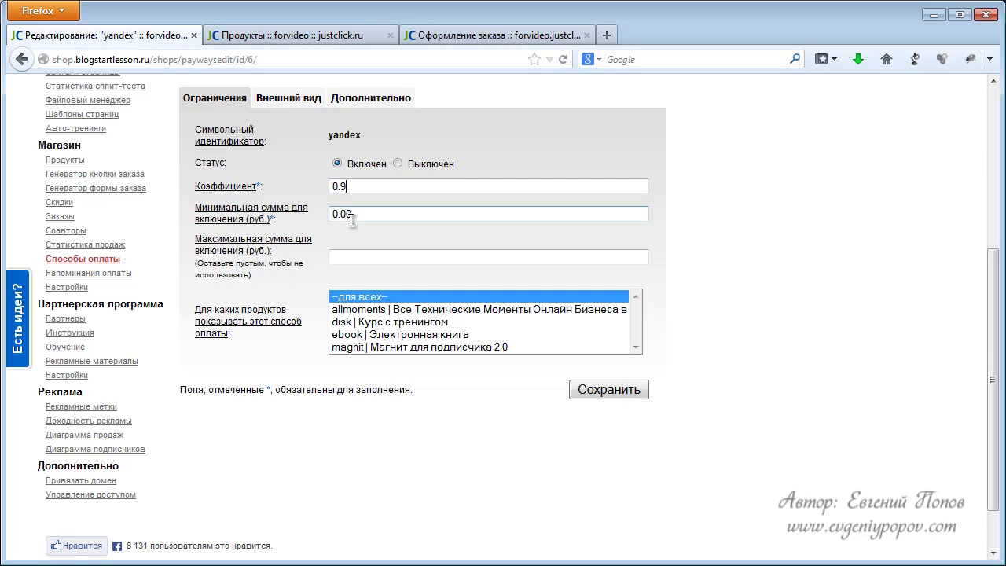
pyautogui.moveTo(357, 214); pyautogui.dragTo(319, 215)
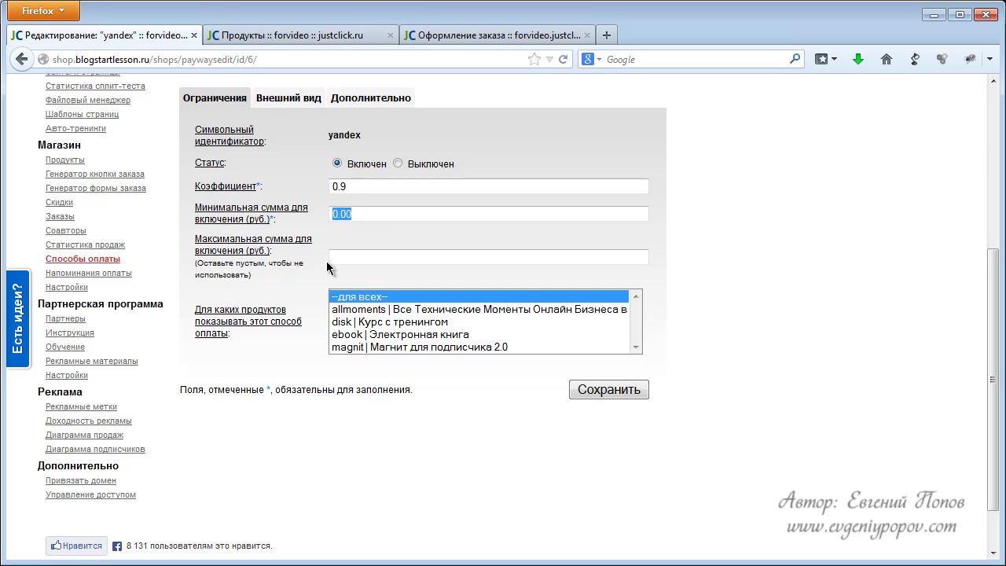
pyautogui.click(331, 258)
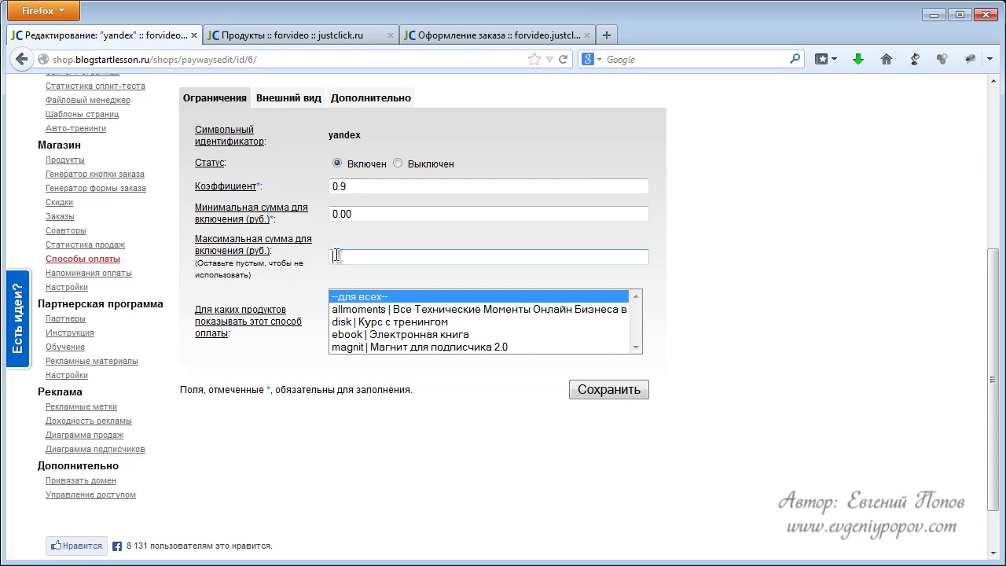
pyautogui.click(353, 215)
pyautogui.moveTo(353, 214); pyautogui.dragTo(294, 213)
pyautogui.write('100')
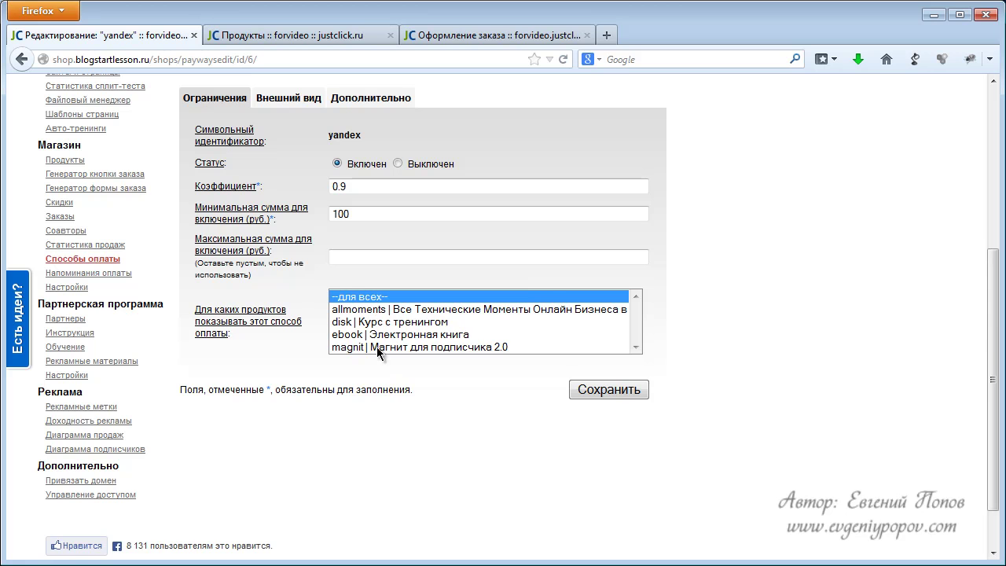
pyautogui.scroll(1, 447, 360)
pyautogui.scroll(2, 446, 360)
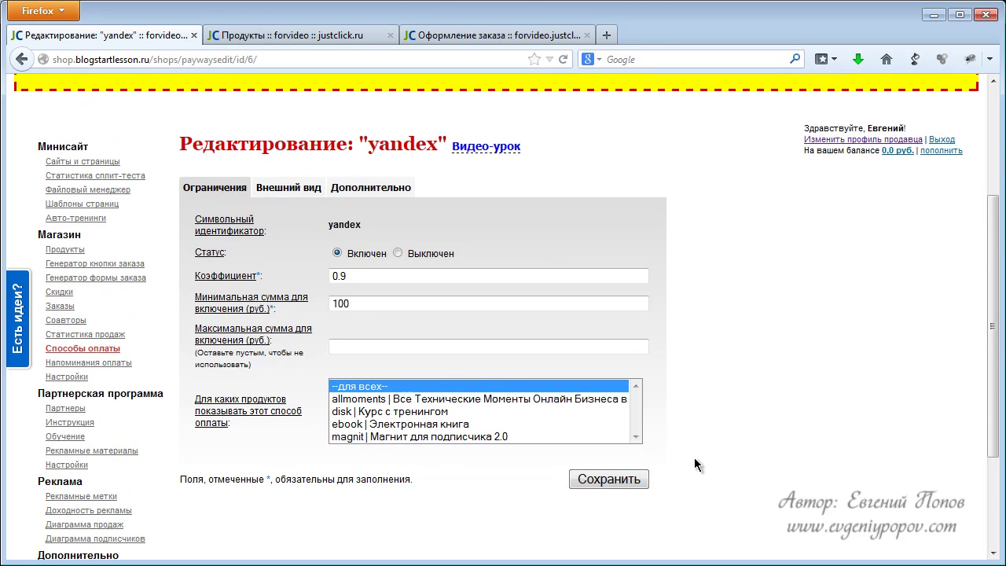
# Save the yandex method settings and place a test order for the product.
pyautogui.click(588, 479)
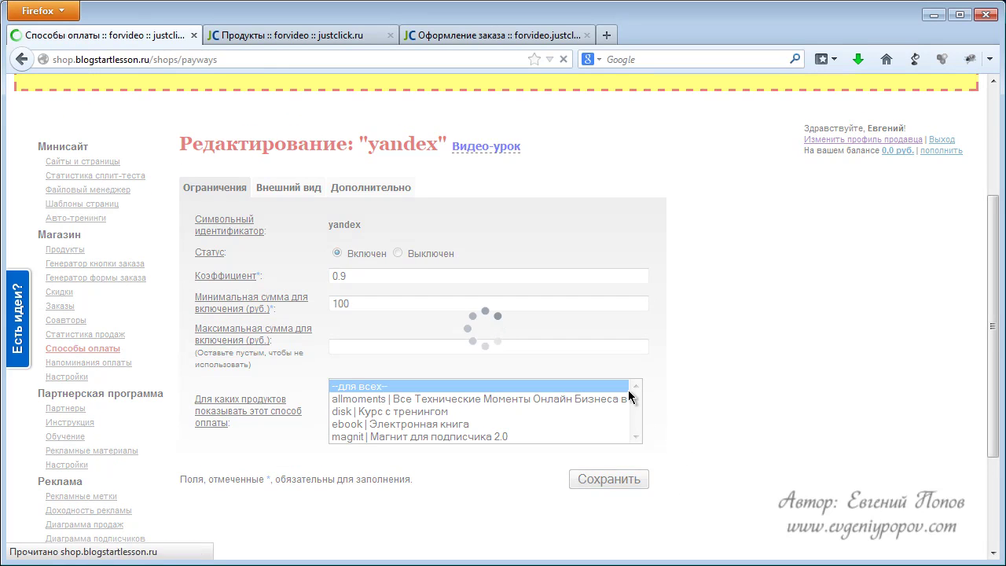
pyautogui.scroll(-4, 538, 340)
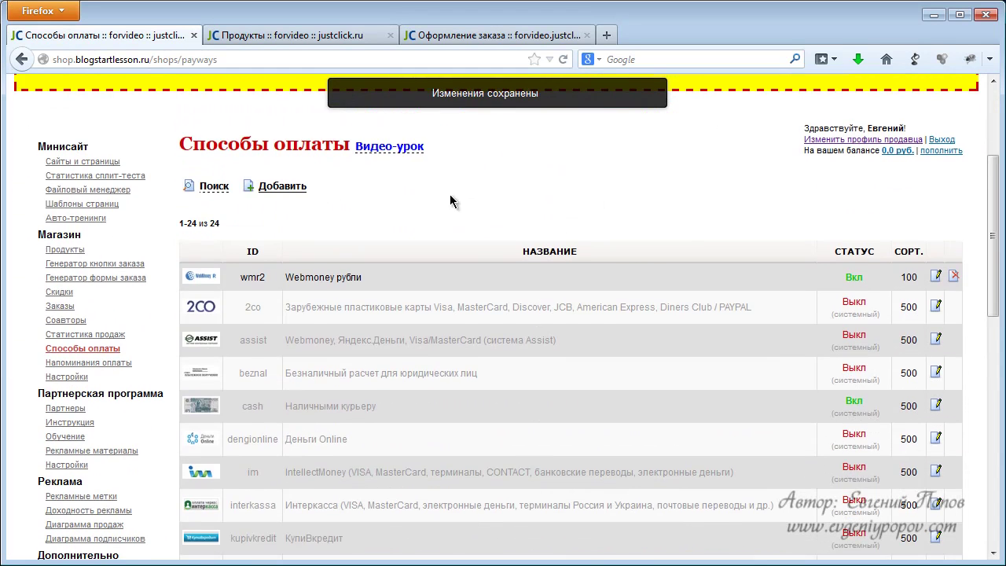
pyautogui.click(349, 37)
pyautogui.click(471, 35)
pyautogui.click(492, 456)
# Pay the test order with Яндекс.Деньги, getting a 1161 rub. bill, then return to Способы оплаты.
pyautogui.scroll(-4, 343, 289)
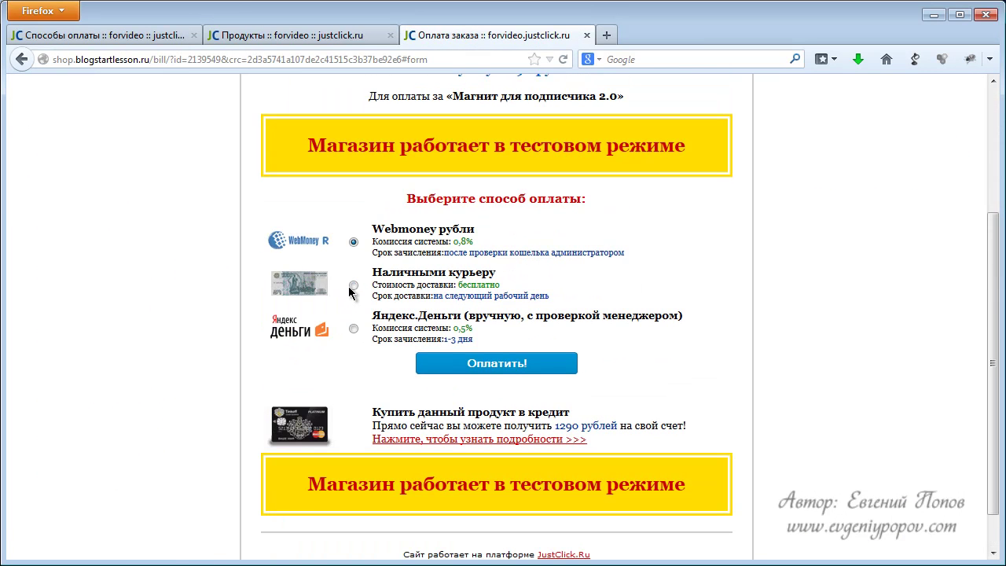
pyautogui.click(354, 329)
pyautogui.click(497, 364)
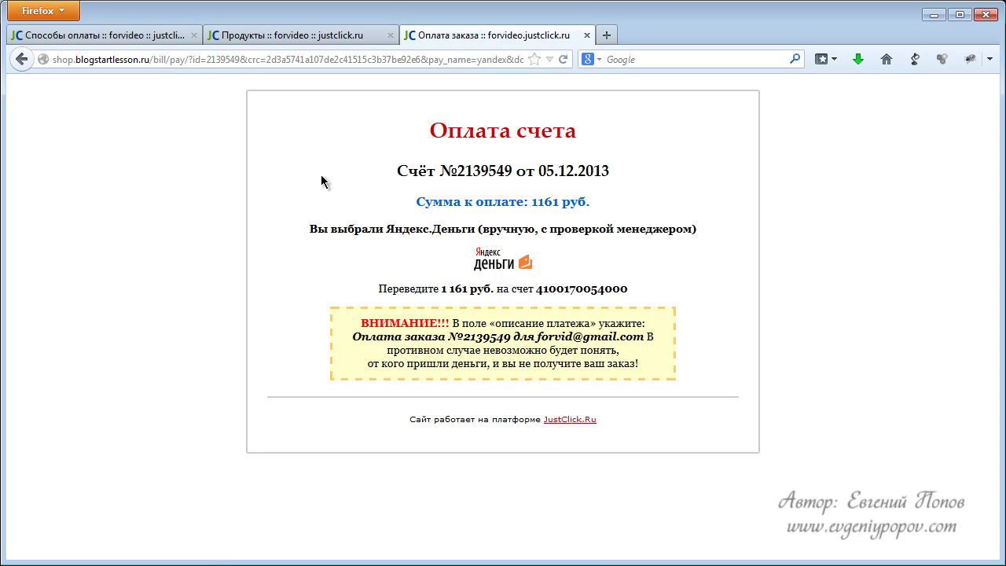
pyautogui.click(134, 35)
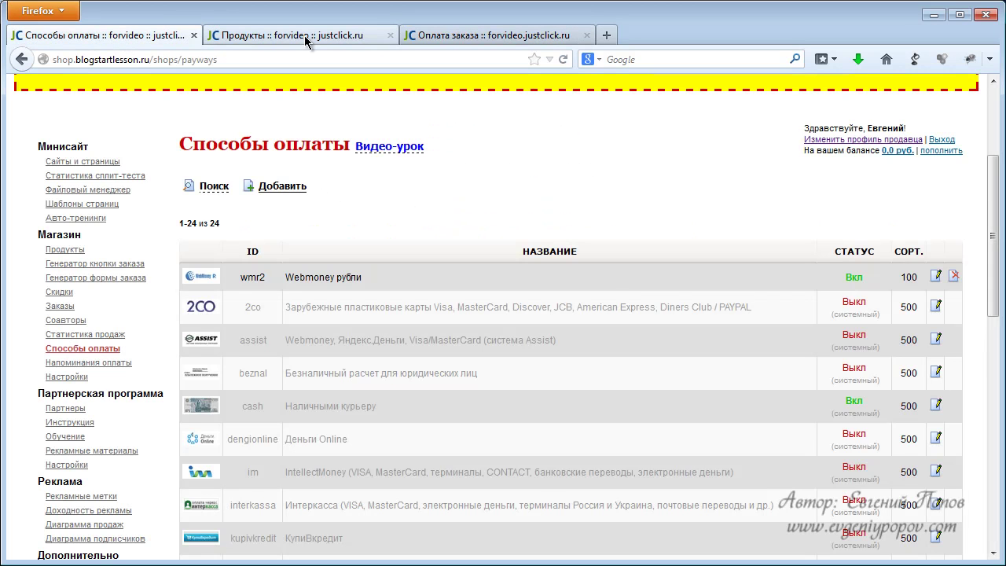
# Open the settings of the WebMoney wmr payment method.
pyautogui.scroll(-2, 393, 205)
pyautogui.scroll(-9, 393, 206)
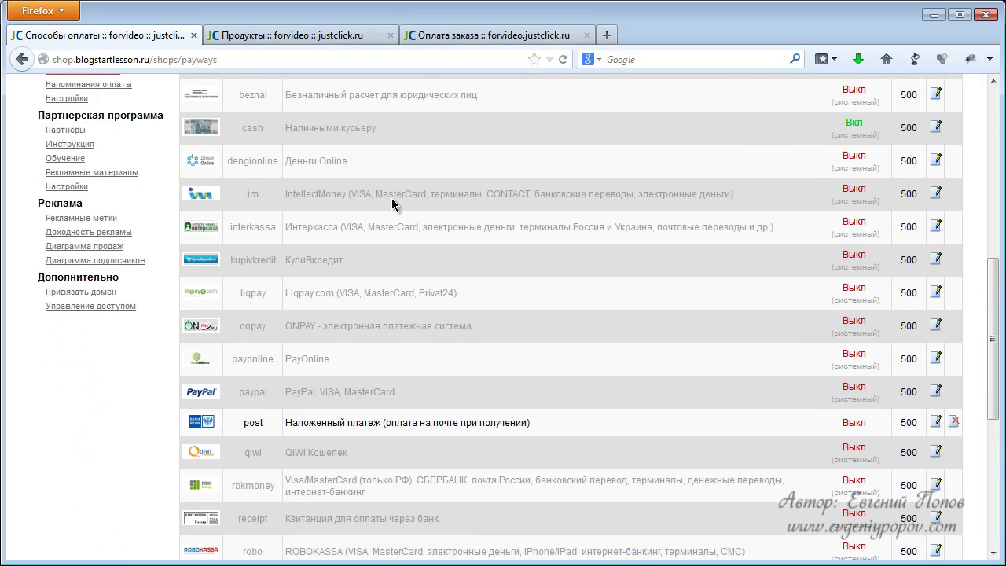
pyautogui.scroll(-2, 390, 273)
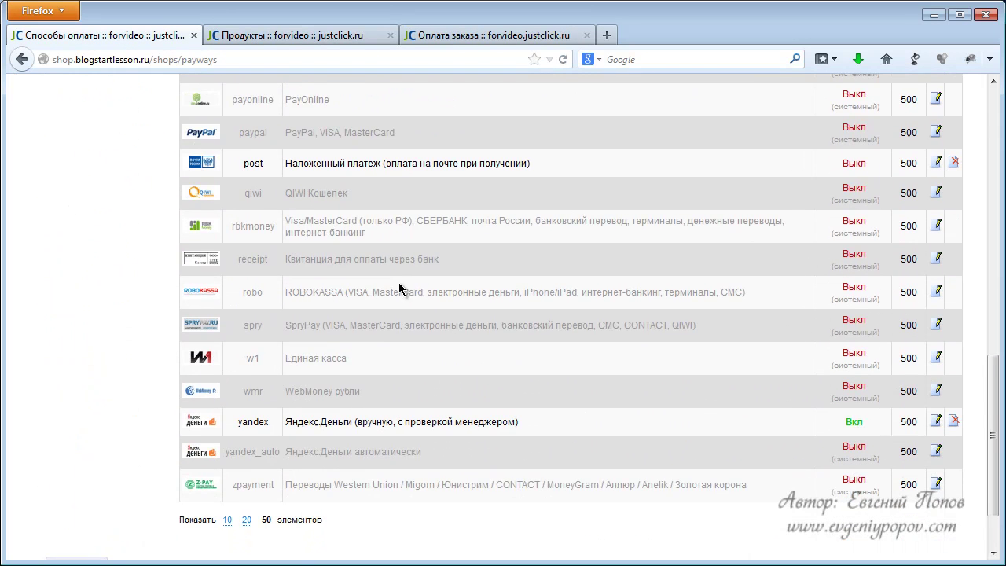
pyautogui.moveTo(243, 393); pyautogui.dragTo(841, 396)
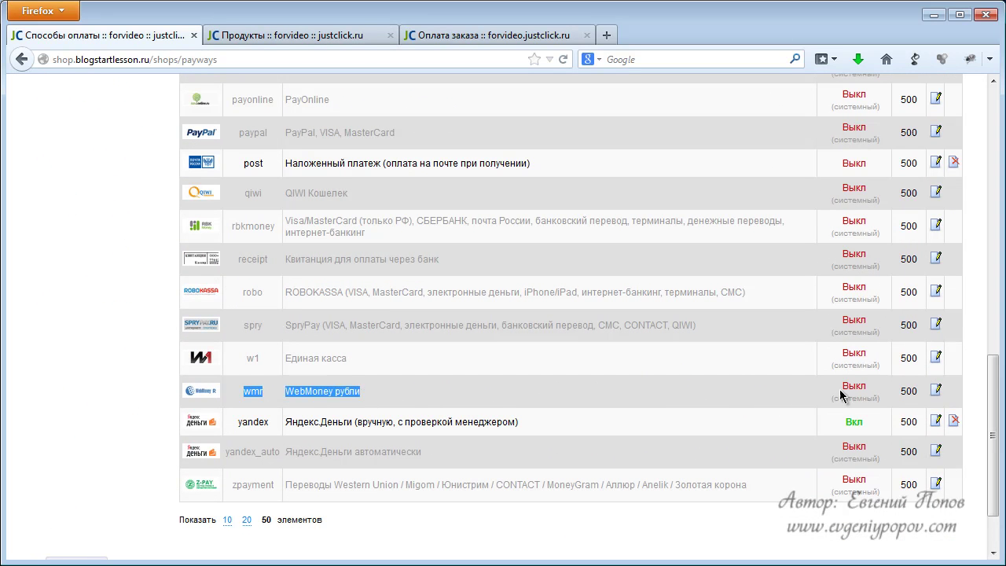
pyautogui.click(935, 390)
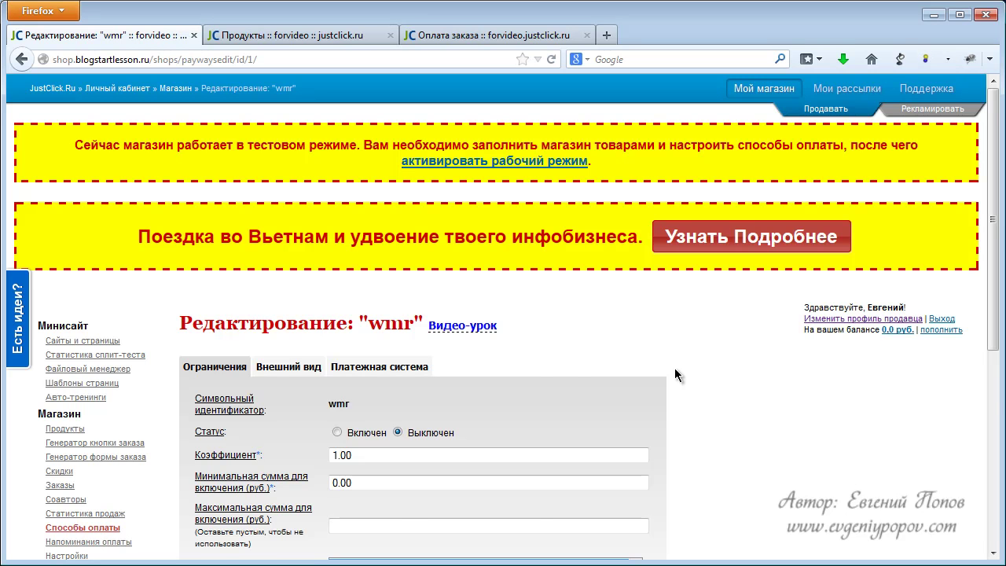
pyautogui.scroll(-2, 545, 363)
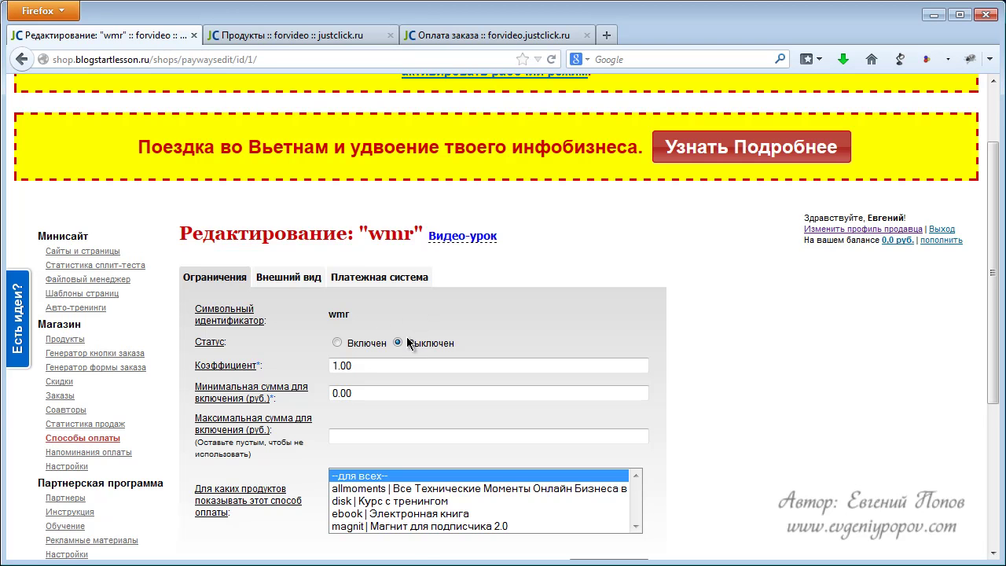
# View the page's video lesson, then generate a Webmoney secret key in the payment system settings.
pyautogui.click(462, 237)
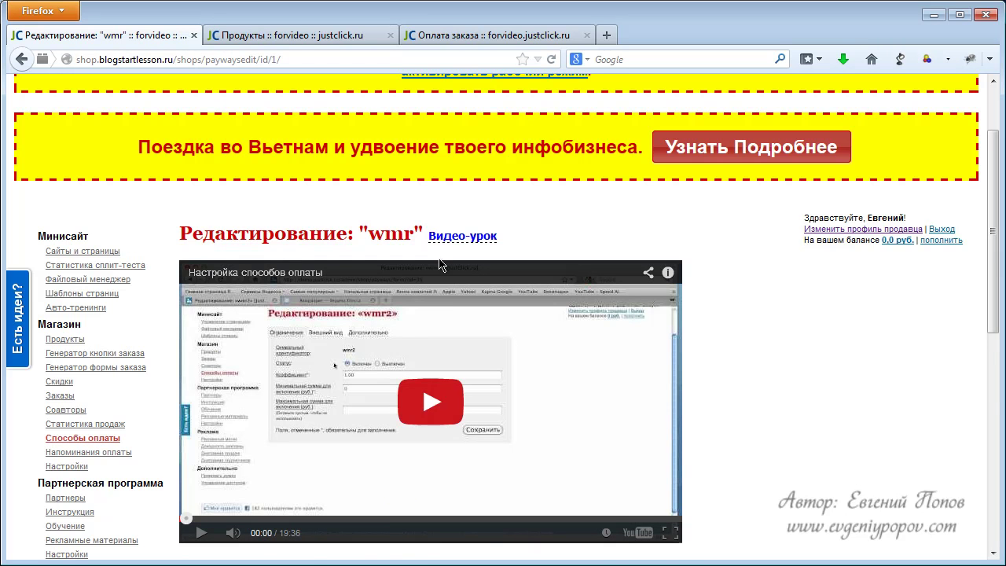
pyautogui.click(456, 238)
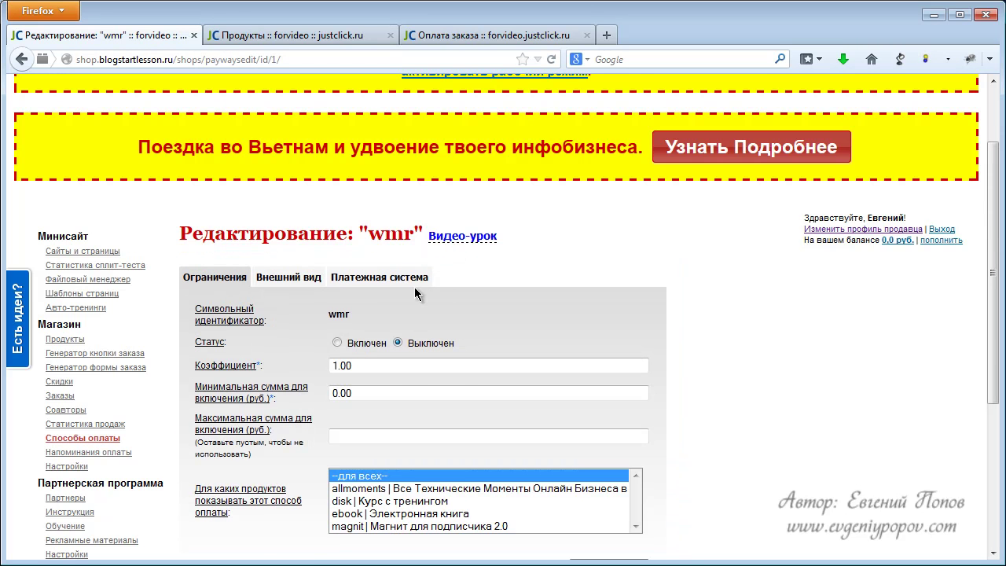
pyautogui.click(360, 276)
pyautogui.scroll(-4, 370, 291)
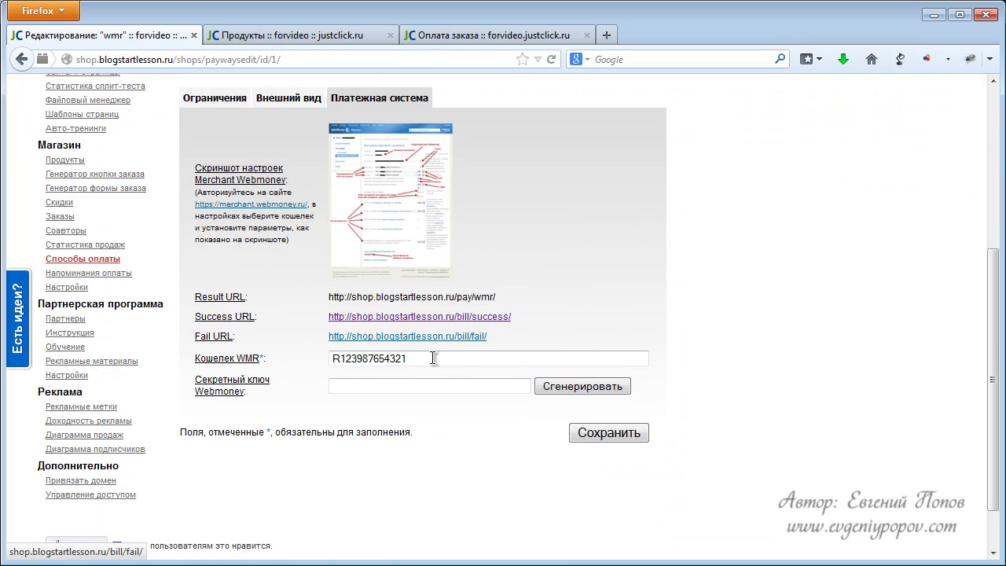
pyautogui.click(554, 391)
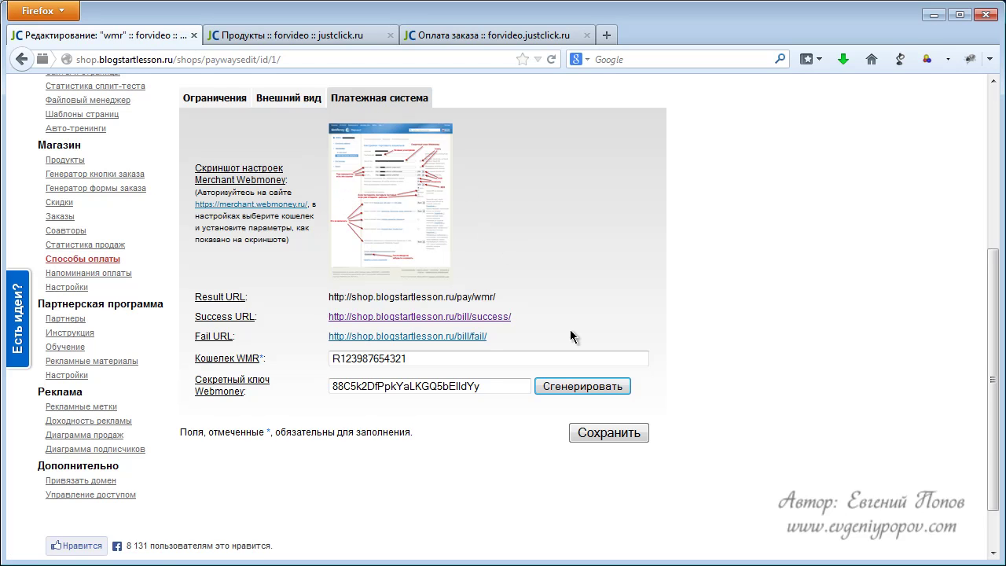
# Review the wmr restriction settings and go back to the payment methods list.
pyautogui.click(209, 103)
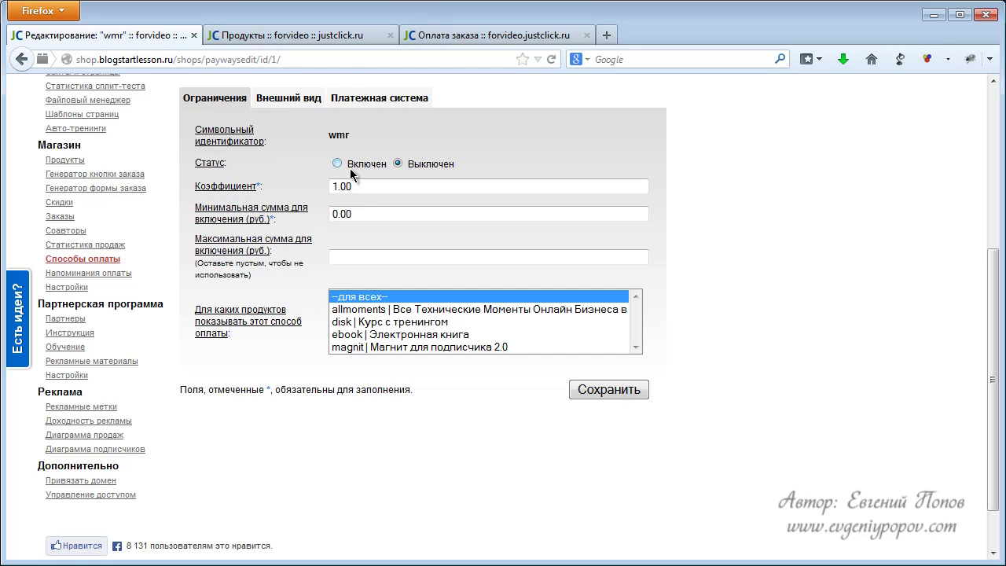
pyautogui.scroll(3, 470, 151)
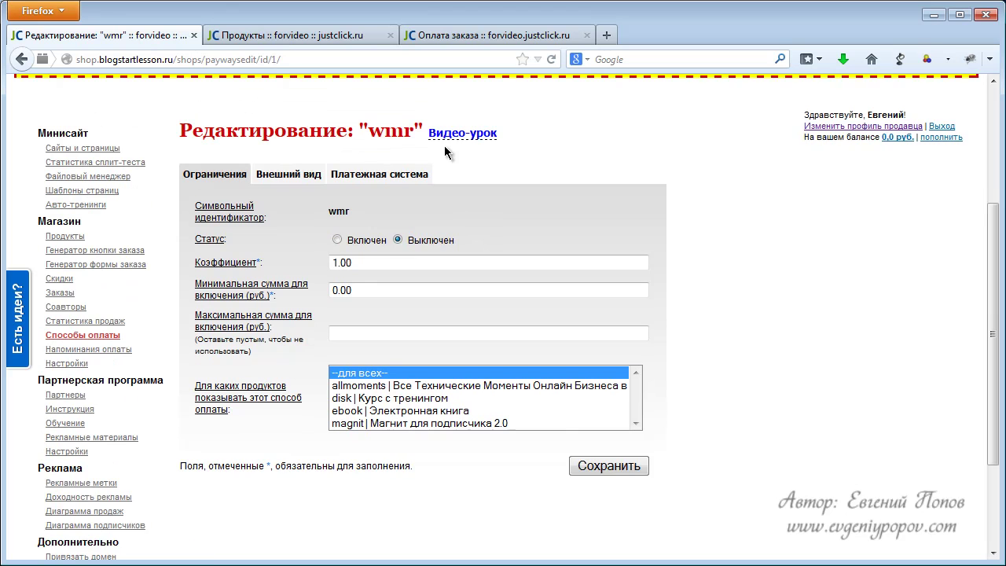
pyautogui.click(22, 60)
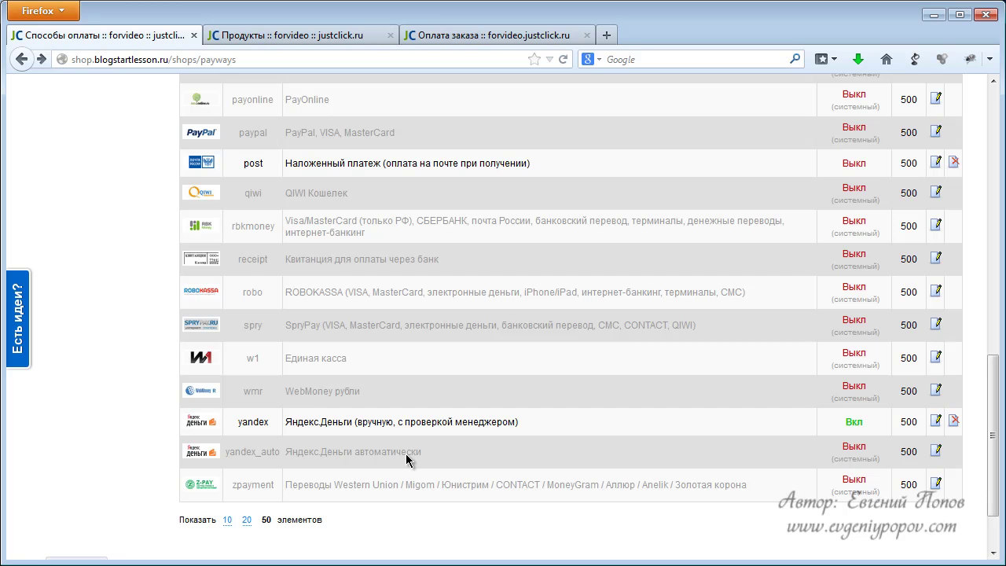
# Open the post cash-on-delivery method, switch its status to Включен, and leave without saving.
pyautogui.scroll(2, 460, 495)
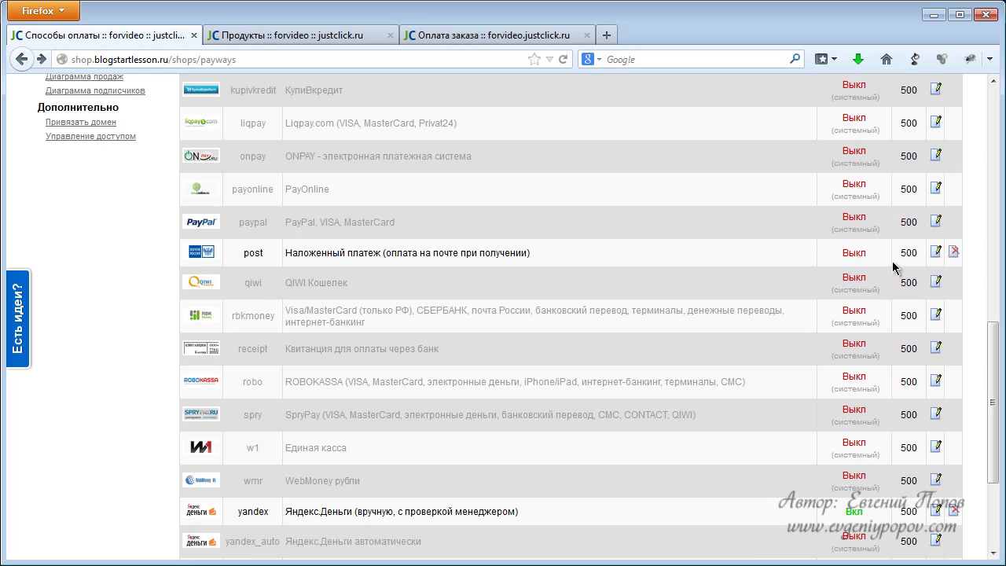
pyautogui.click(935, 253)
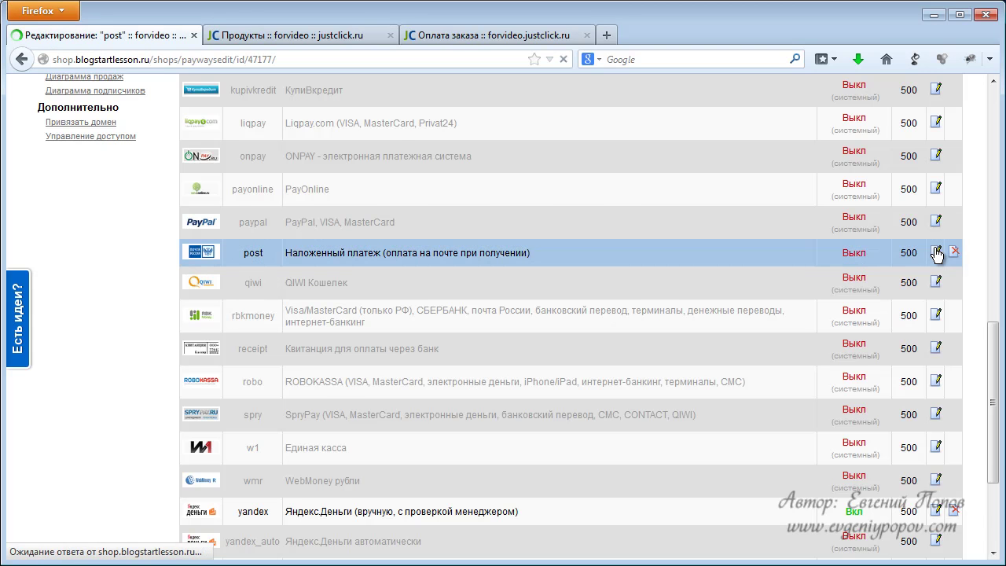
pyautogui.scroll(-2, 480, 327)
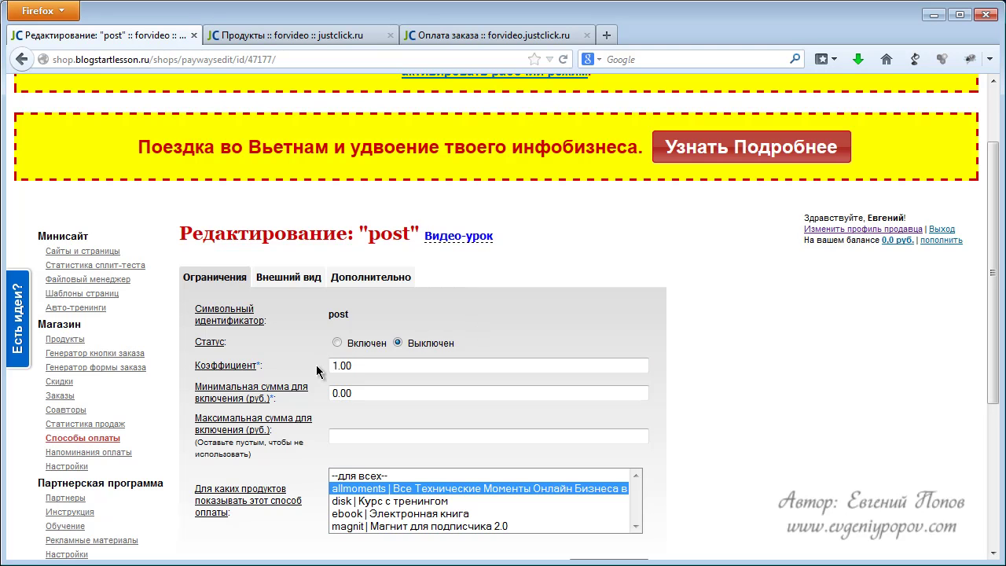
pyautogui.click(338, 343)
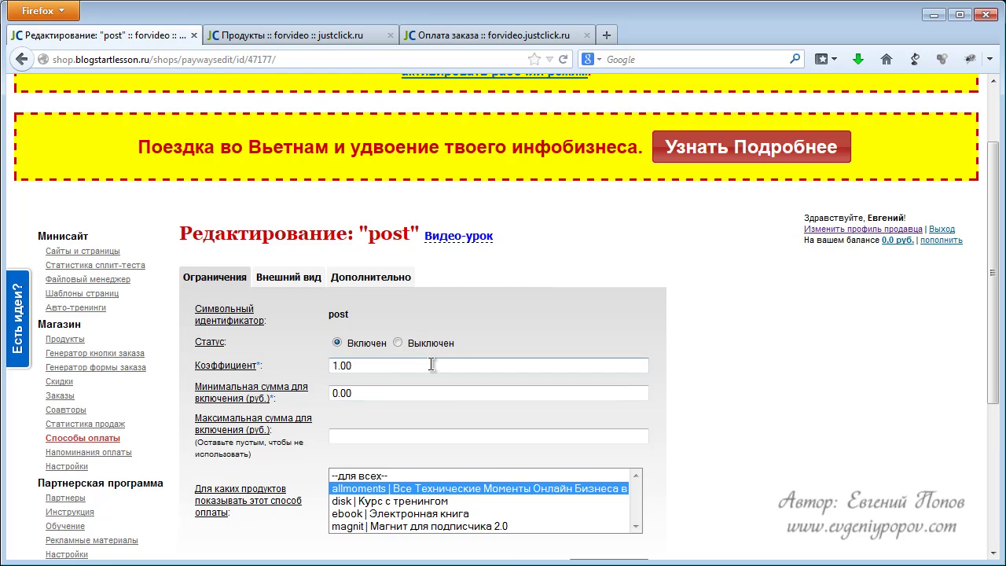
pyautogui.scroll(-2, 699, 462)
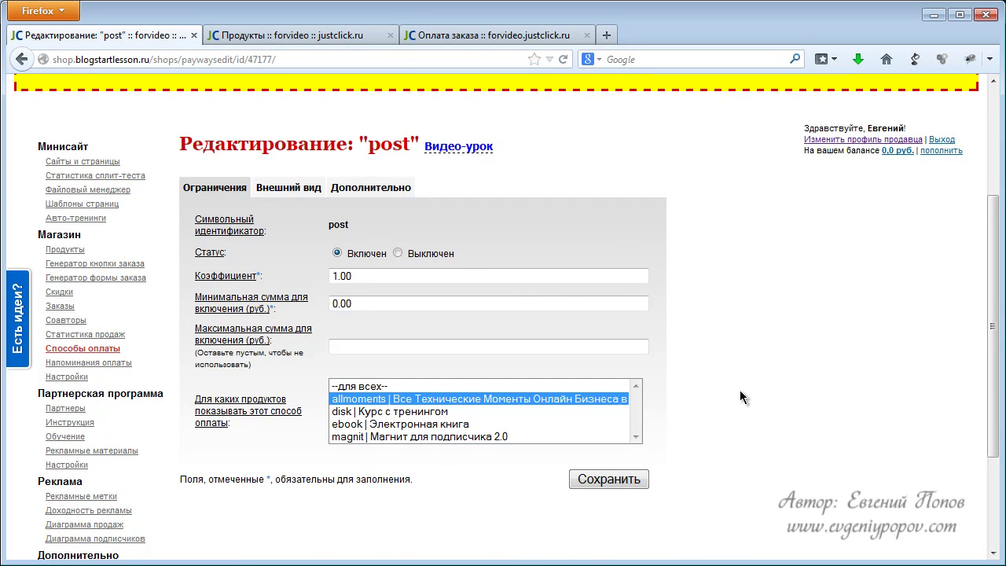
pyautogui.scroll(2, 733, 363)
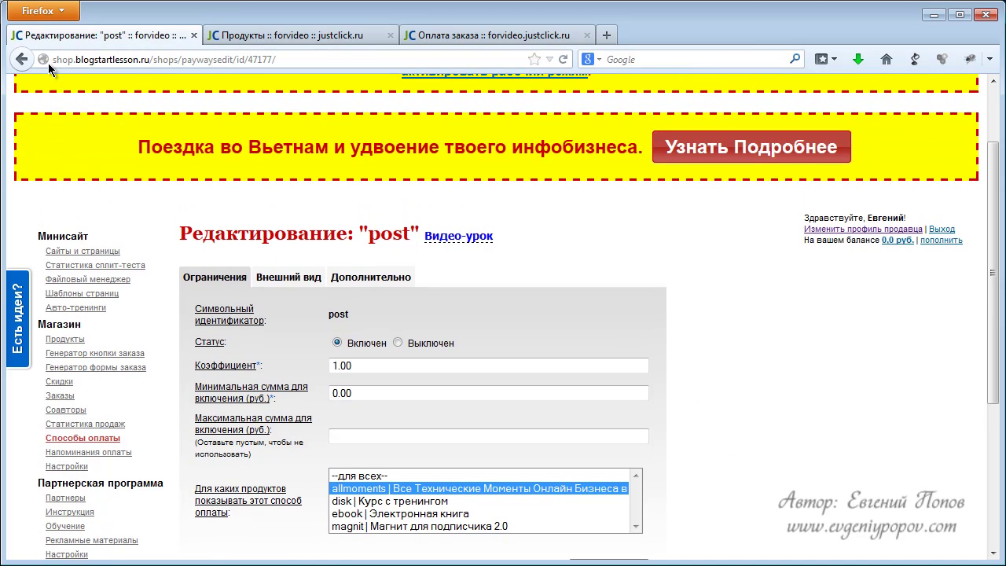
pyautogui.click(22, 60)
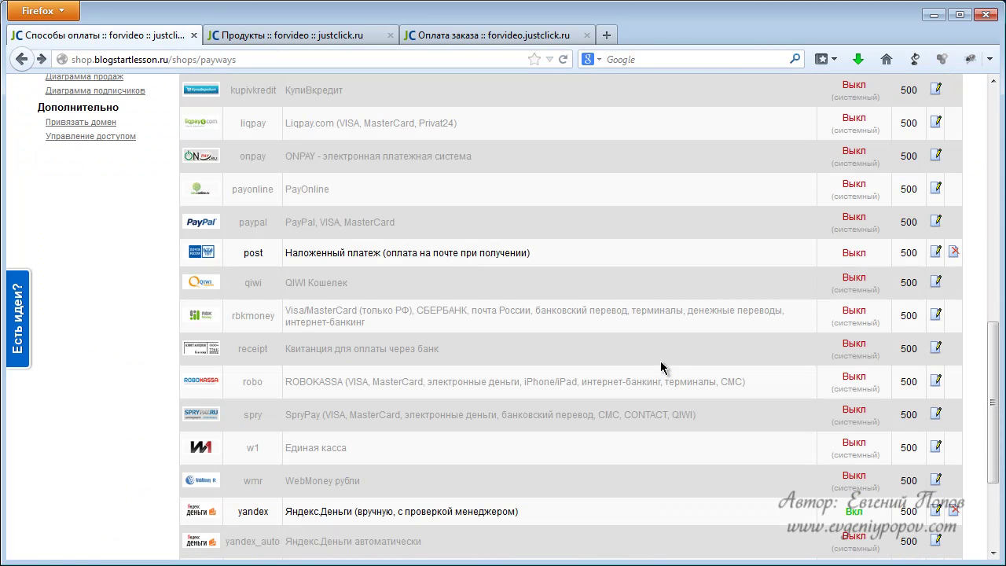
# Point out the 2co method and select the Деньги Online name in the list.
pyautogui.scroll(2, 653, 366)
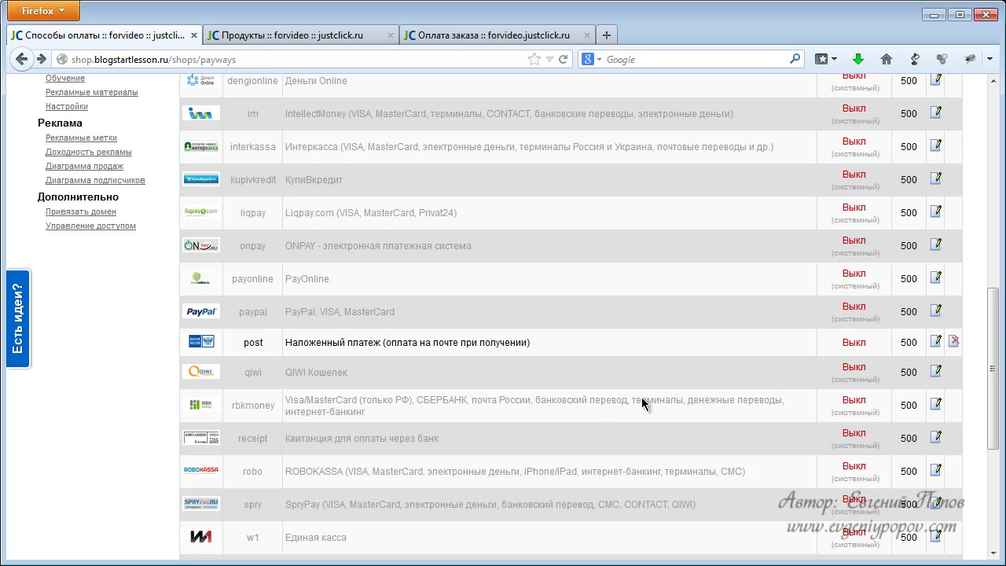
pyautogui.scroll(2, 664, 381)
pyautogui.scroll(4, 663, 382)
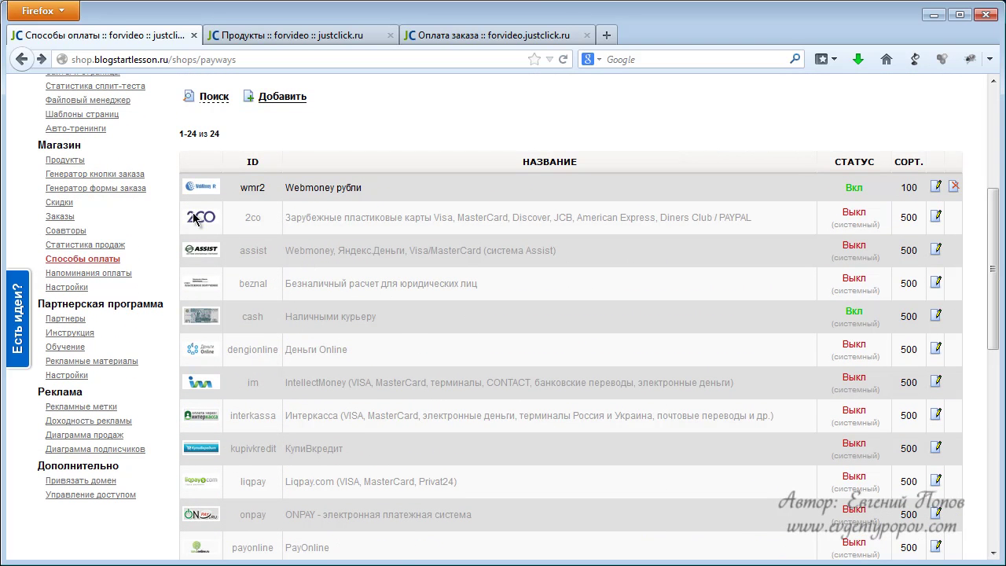
pyautogui.doubleClick(265, 228)
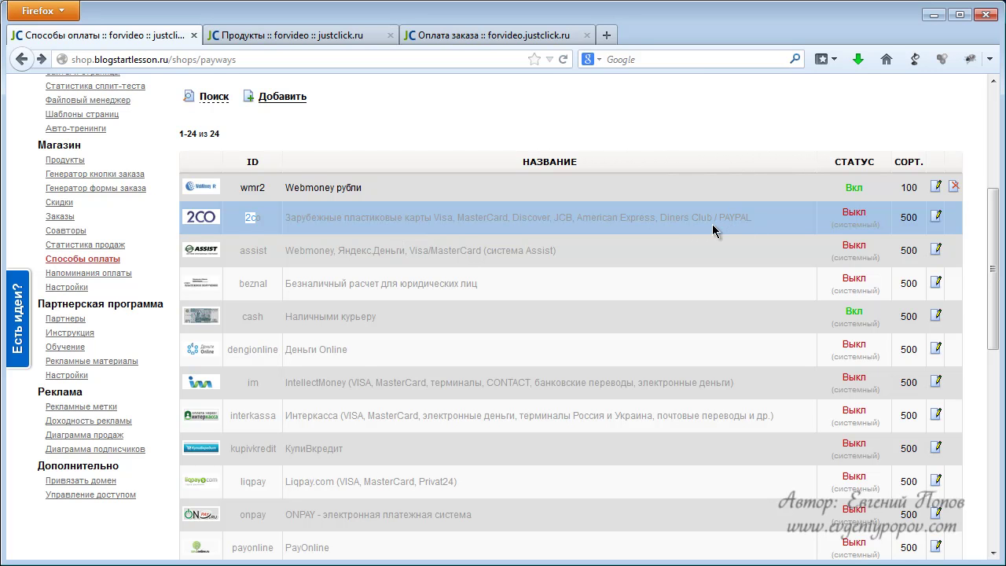
pyautogui.scroll(-2, 664, 226)
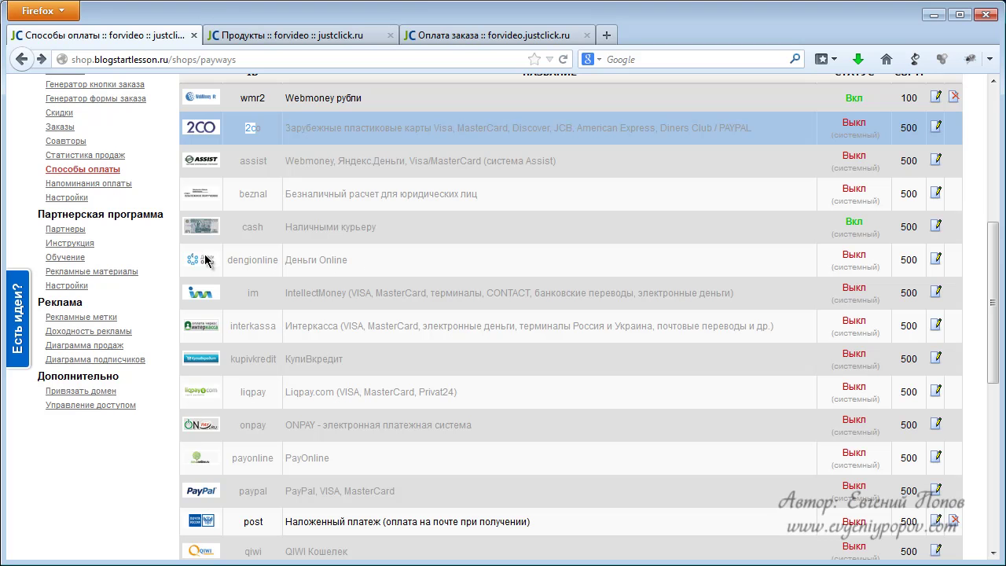
pyautogui.moveTo(286, 263); pyautogui.dragTo(350, 267)
pyautogui.hotkey('ctrl', 'c')
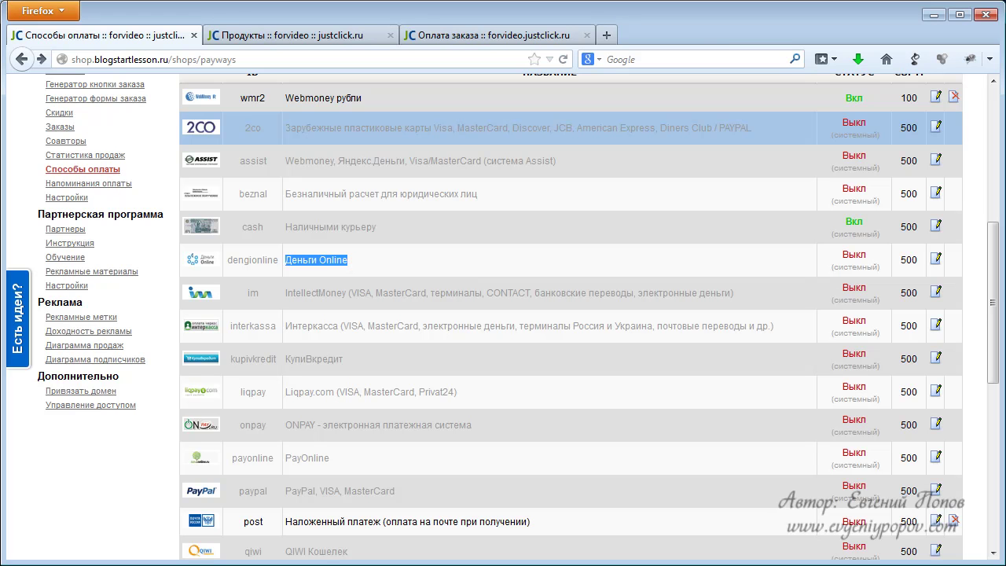
# Search Google for 'Деньги Online', open dengionline.com, and bring up its Заявка на подключение form.
pyautogui.click(609, 35)
pyautogui.hotkey('ctrl', 'v')
pyautogui.press('Return')
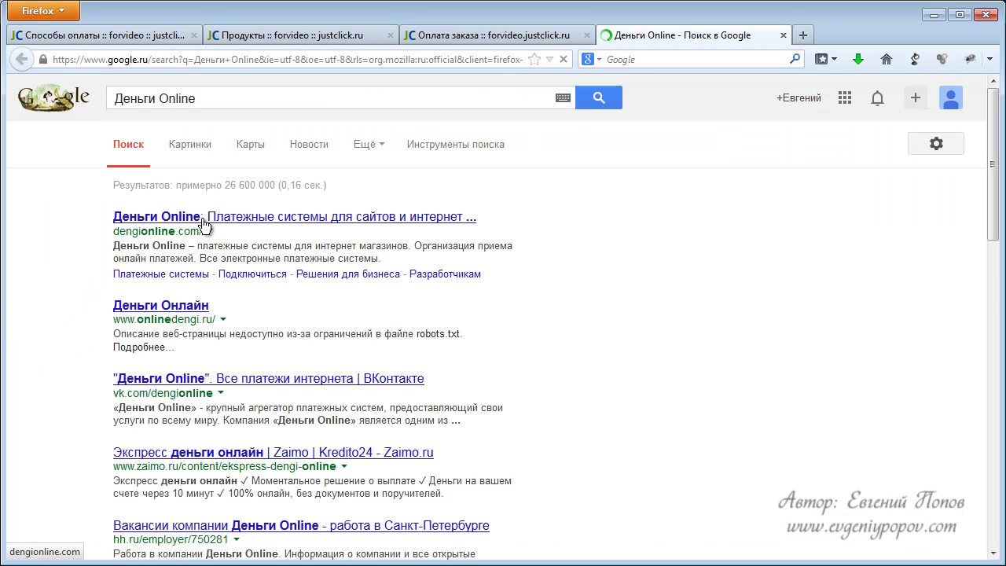
pyautogui.click(211, 221)
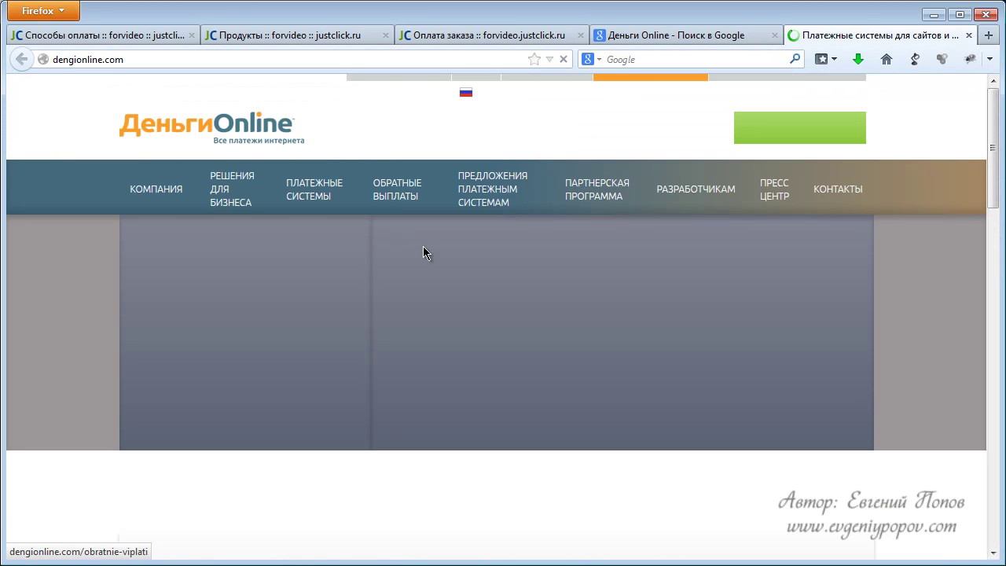
pyautogui.click(762, 134)
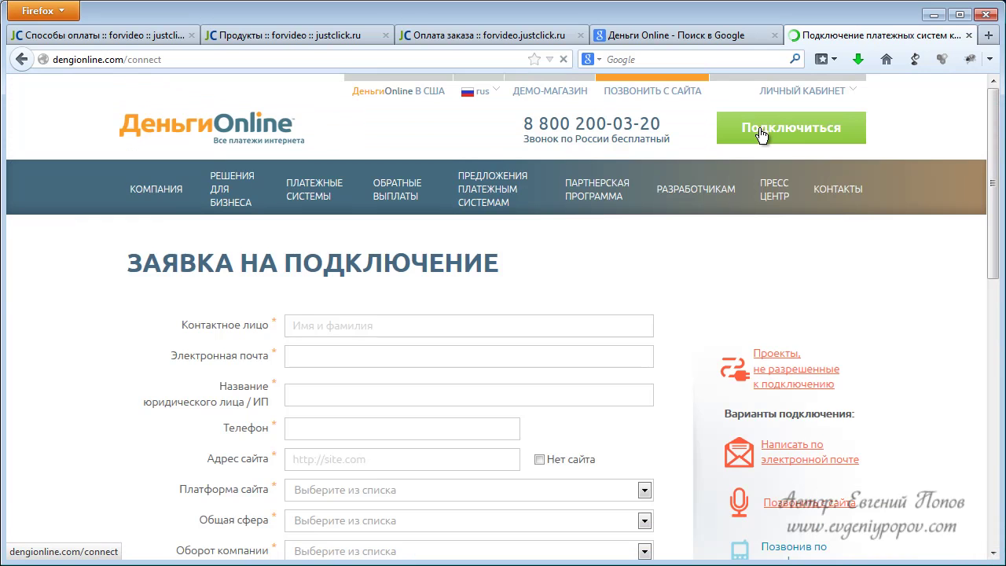
pyautogui.scroll(-4, 530, 210)
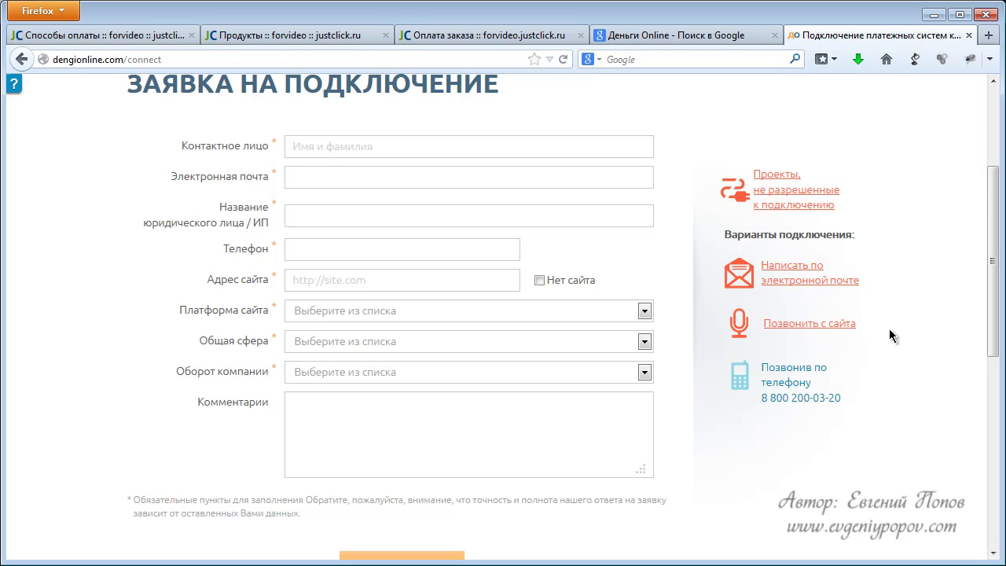
pyautogui.scroll(2, 902, 170)
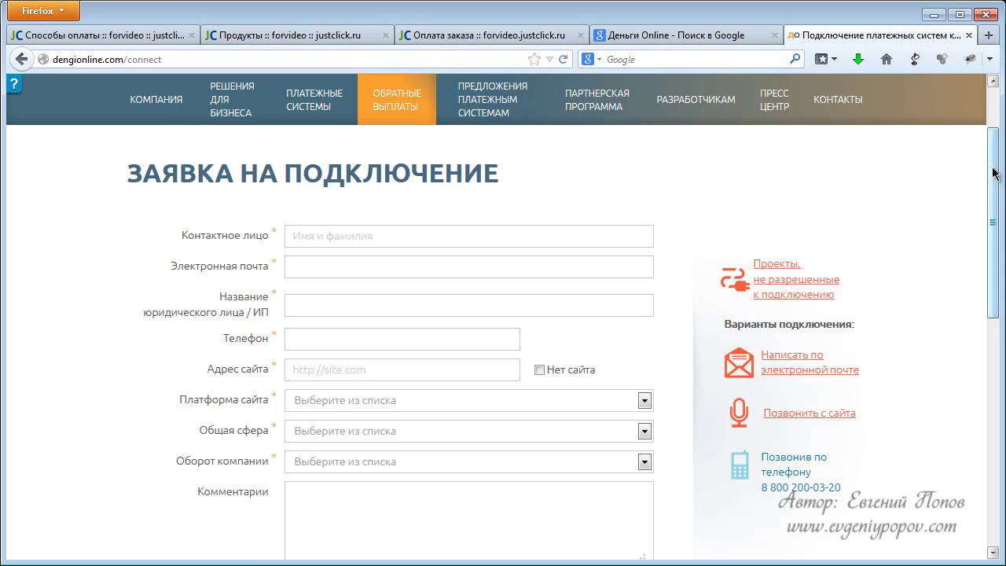
pyautogui.scroll(2, 994, 173)
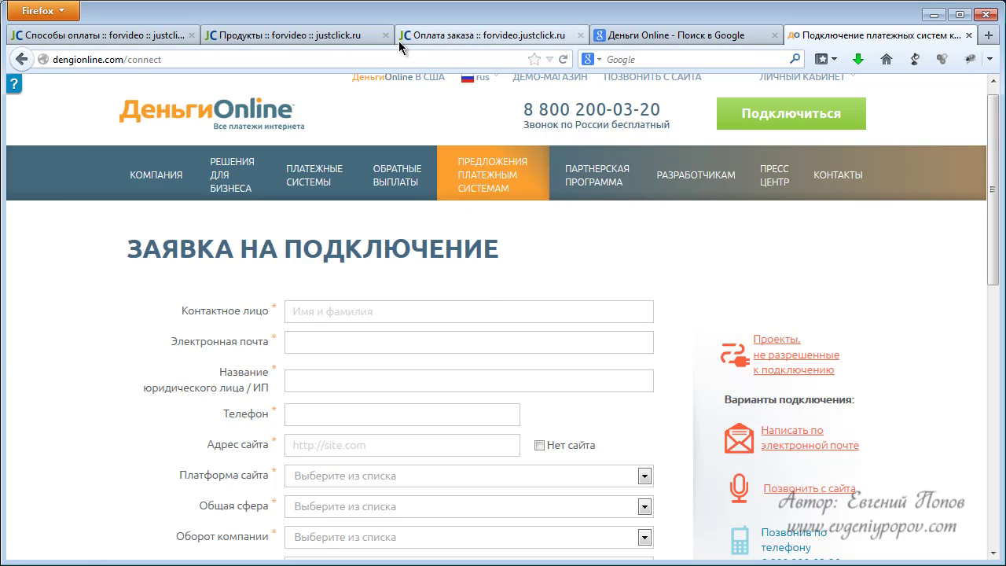
pyautogui.click(106, 33)
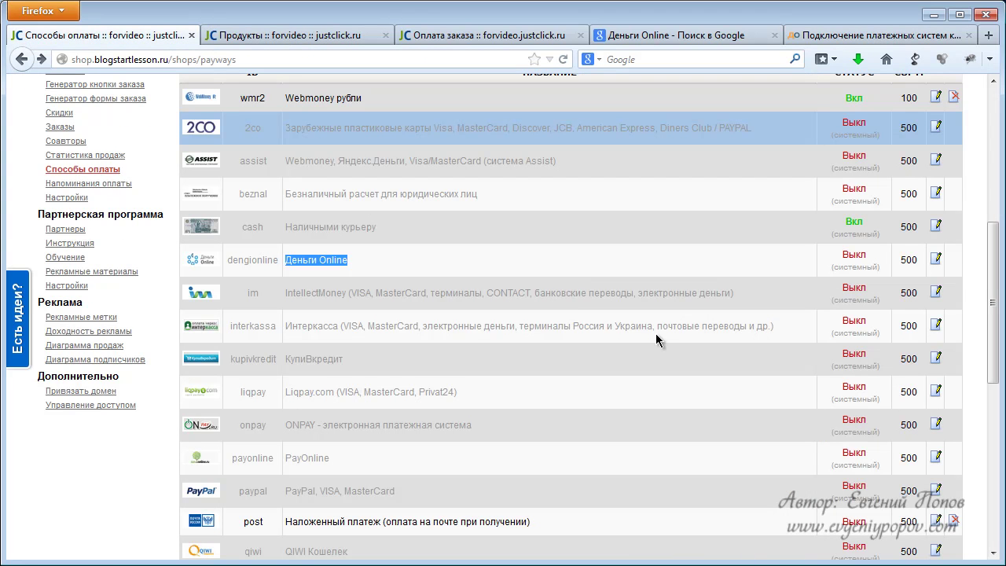
pyautogui.scroll(-4, 652, 335)
pyautogui.scroll(8, 552, 349)
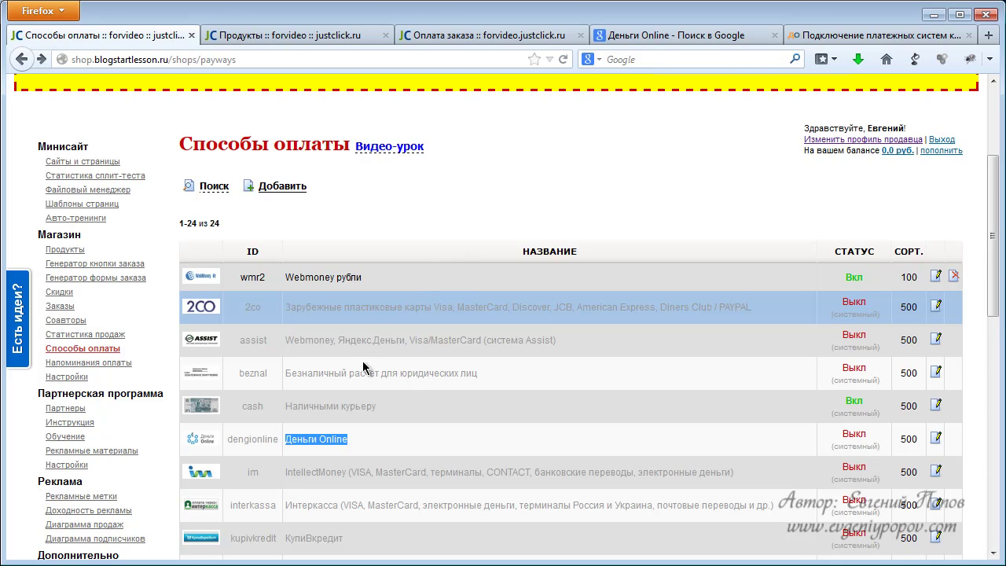
pyautogui.scroll(-2, 370, 366)
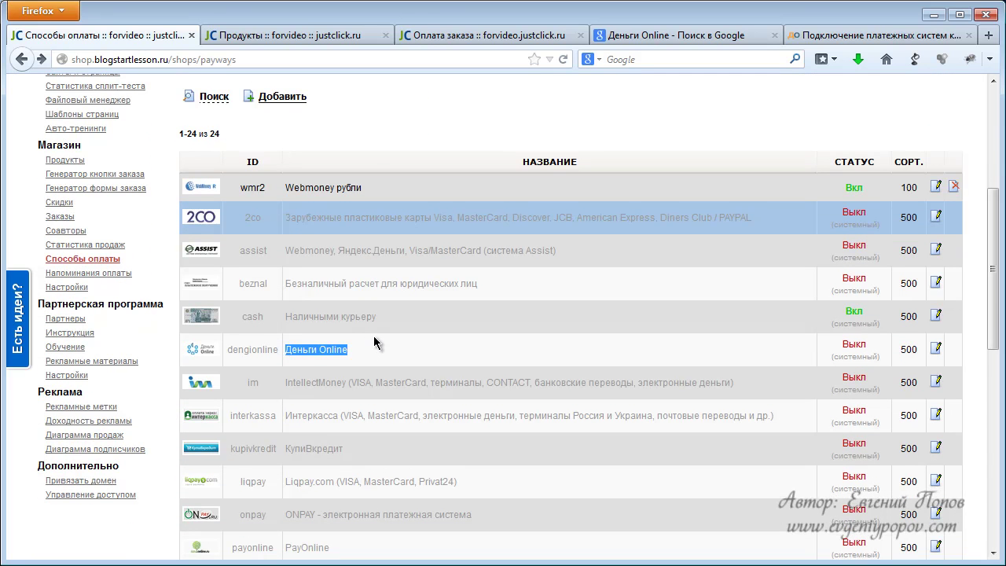
pyautogui.scroll(-2, 488, 375)
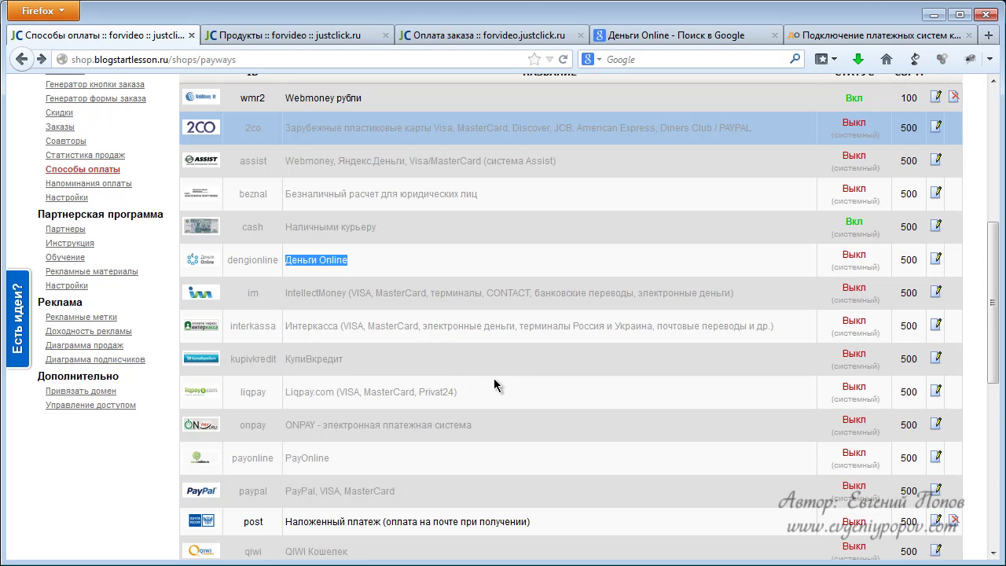
pyautogui.scroll(-4, 487, 385)
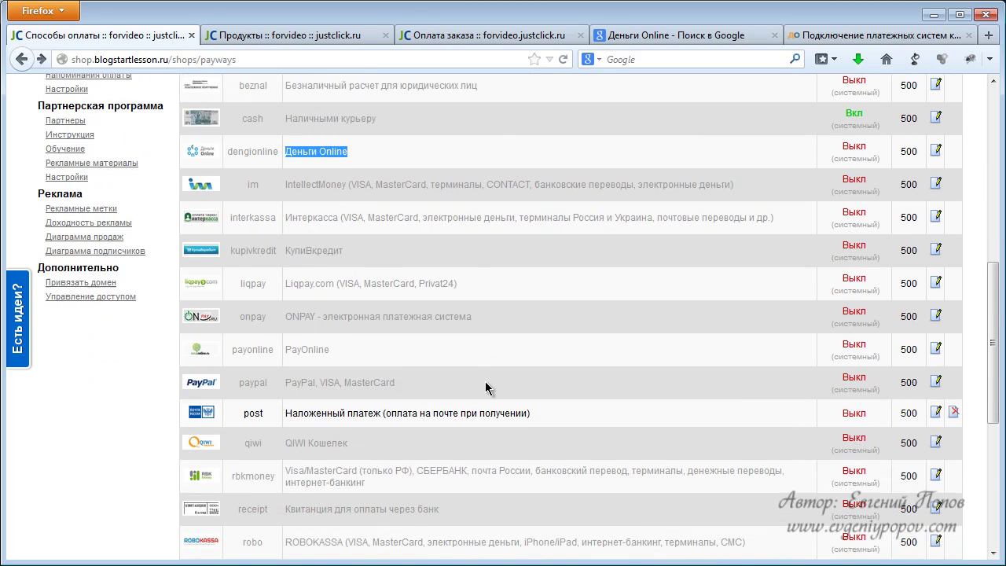
pyautogui.scroll(-2, 485, 387)
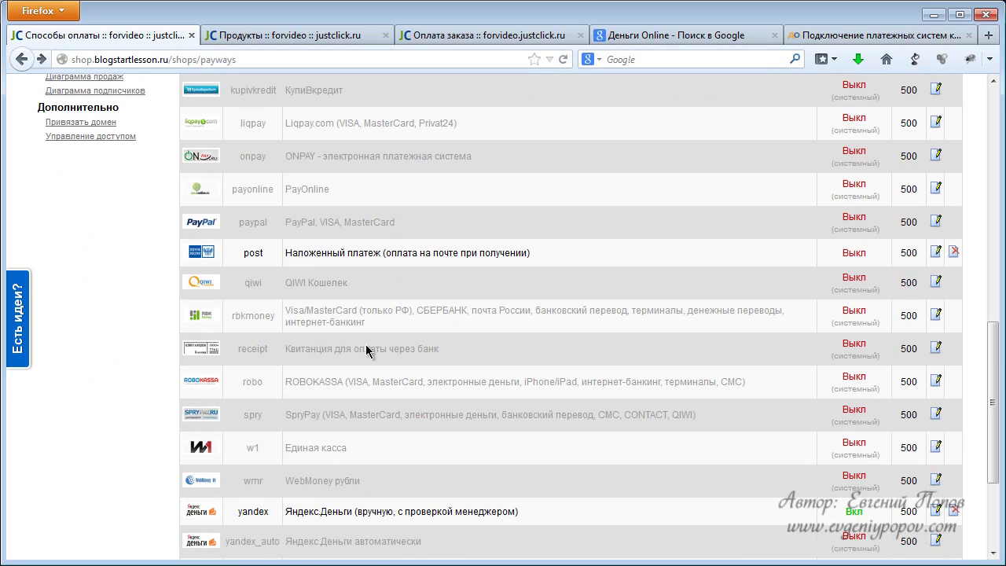
pyautogui.moveTo(233, 315); pyautogui.dragTo(279, 330)
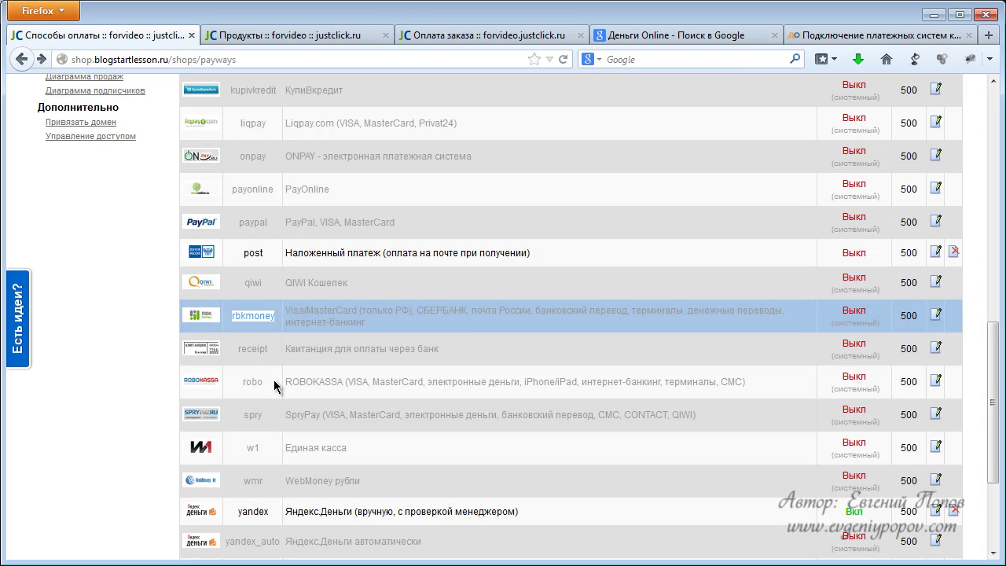
pyautogui.moveTo(233, 190); pyautogui.dragTo(281, 197)
pyautogui.scroll(4, 281, 196)
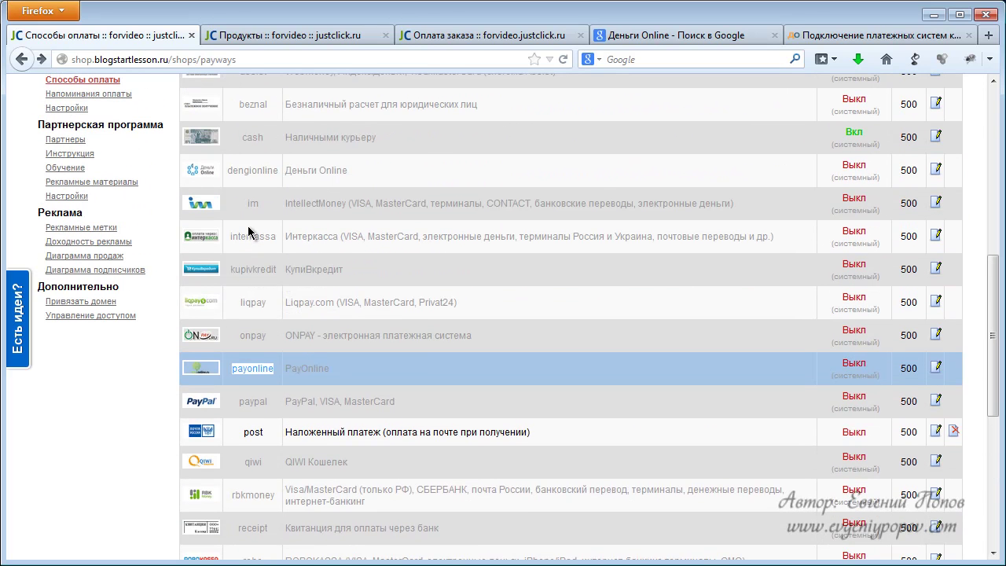
pyautogui.doubleClick(252, 203)
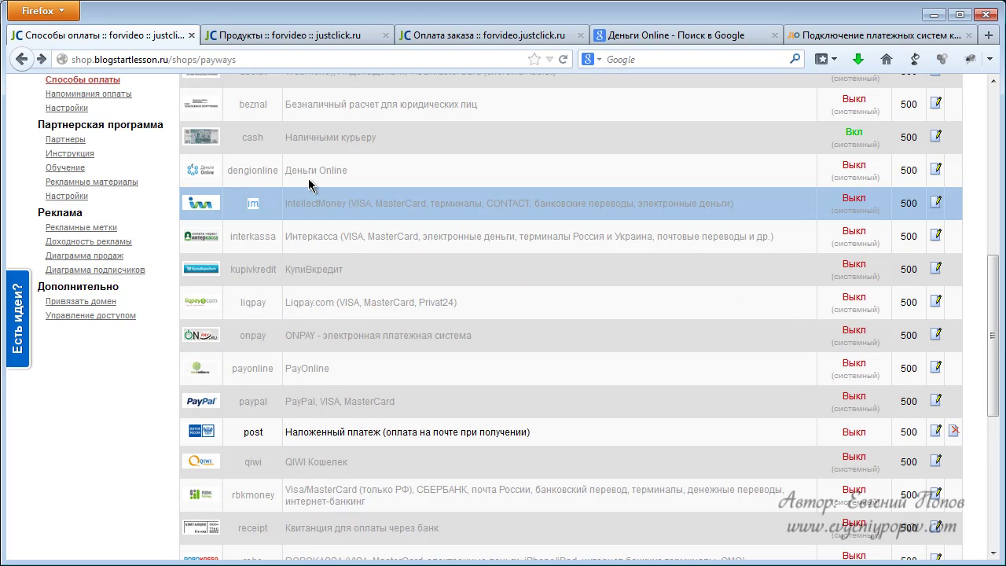
pyautogui.scroll(-6, 345, 330)
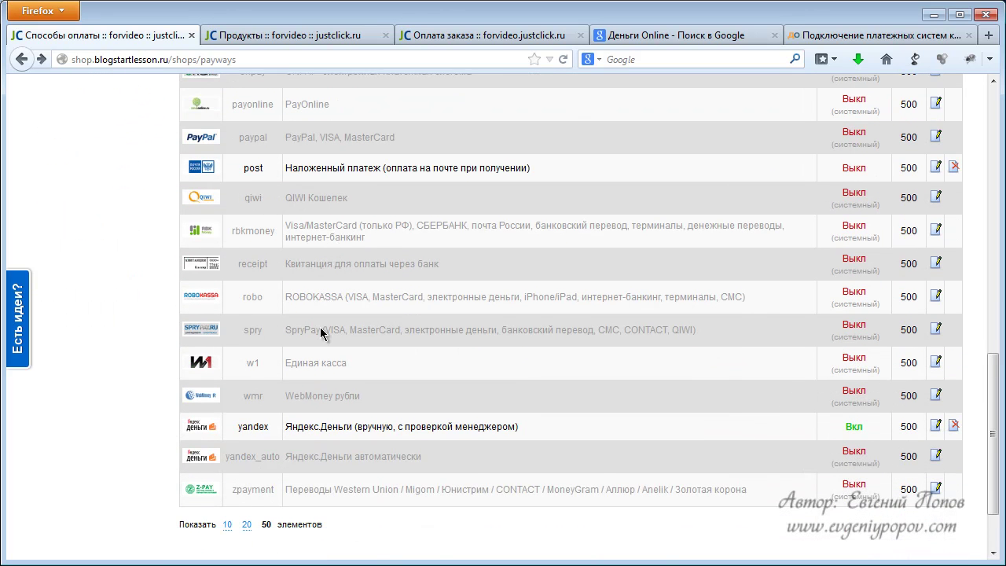
pyautogui.moveTo(235, 226); pyautogui.dragTo(272, 228)
pyautogui.click(273, 228)
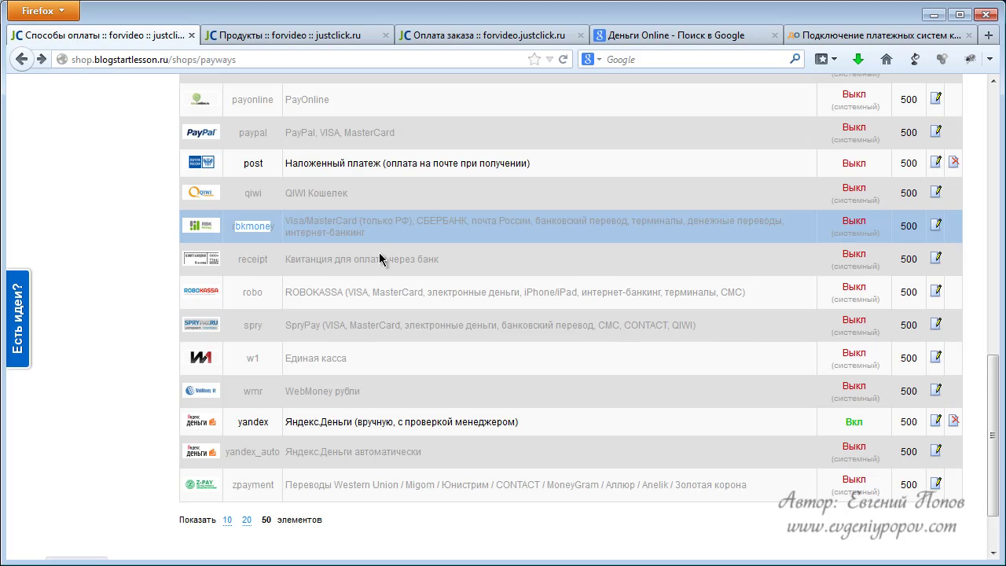
pyautogui.click(497, 256)
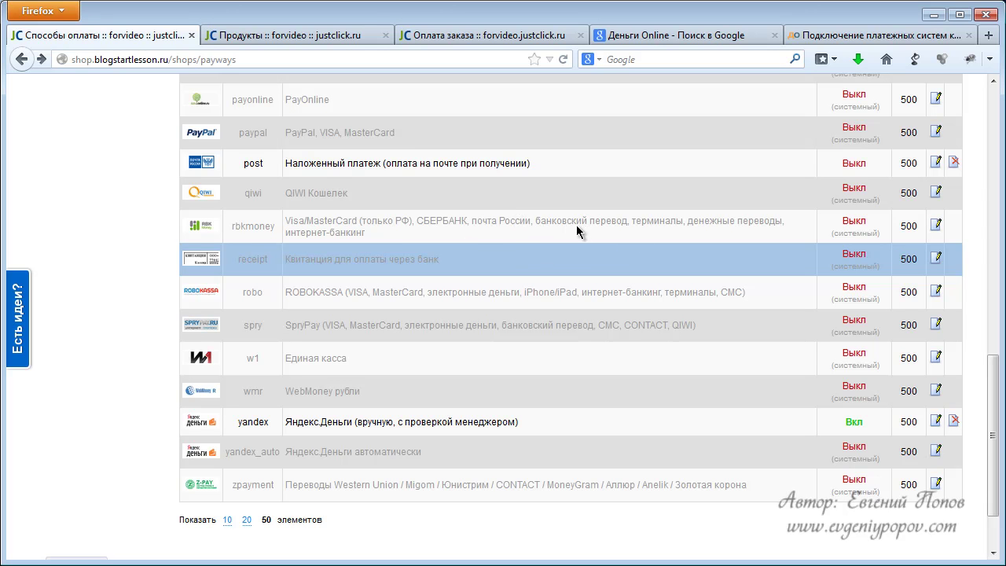
pyautogui.click(360, 199)
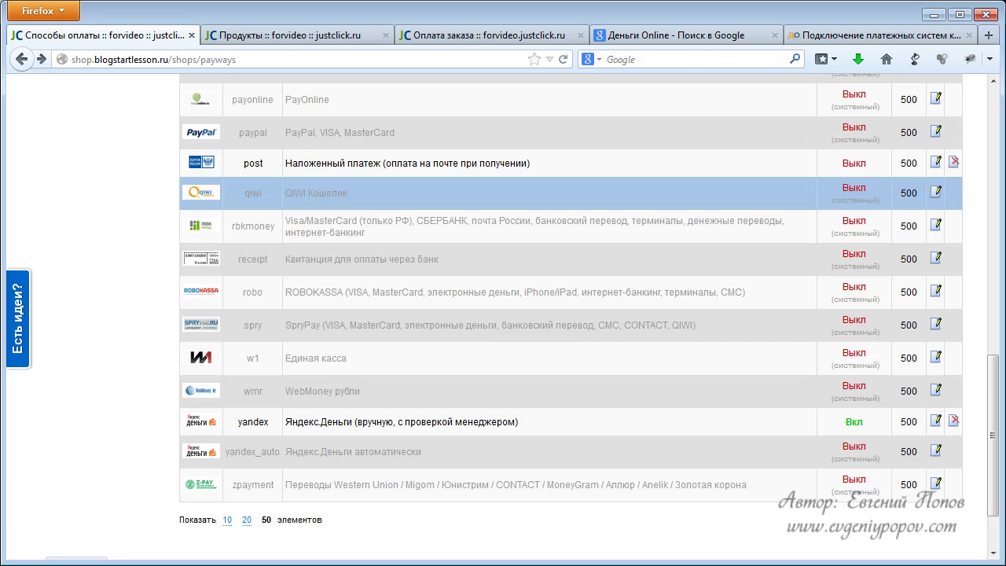
pyautogui.click(441, 142)
pyautogui.scroll(4, 454, 235)
pyautogui.scroll(1, 451, 260)
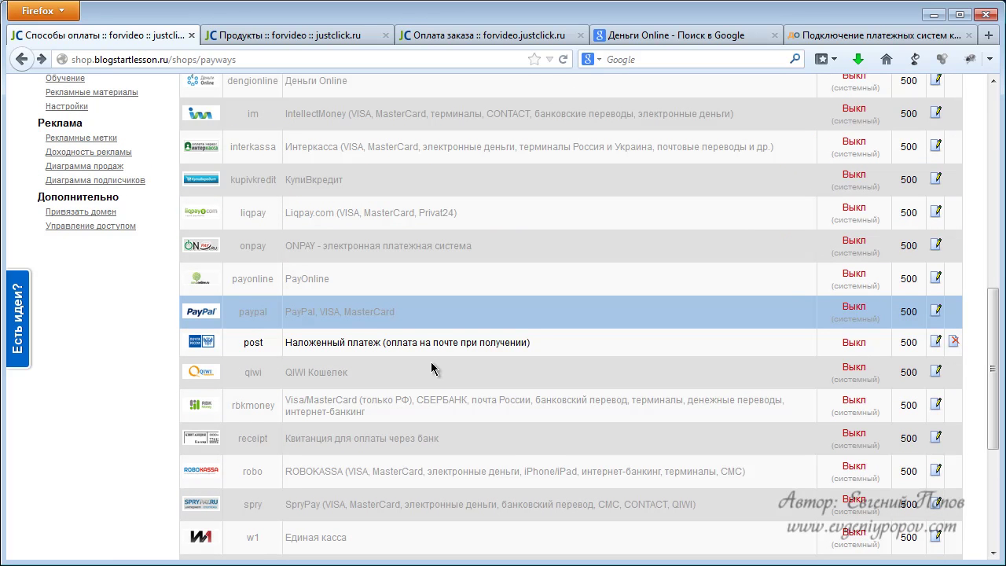
pyautogui.moveTo(231, 408); pyautogui.dragTo(282, 415)
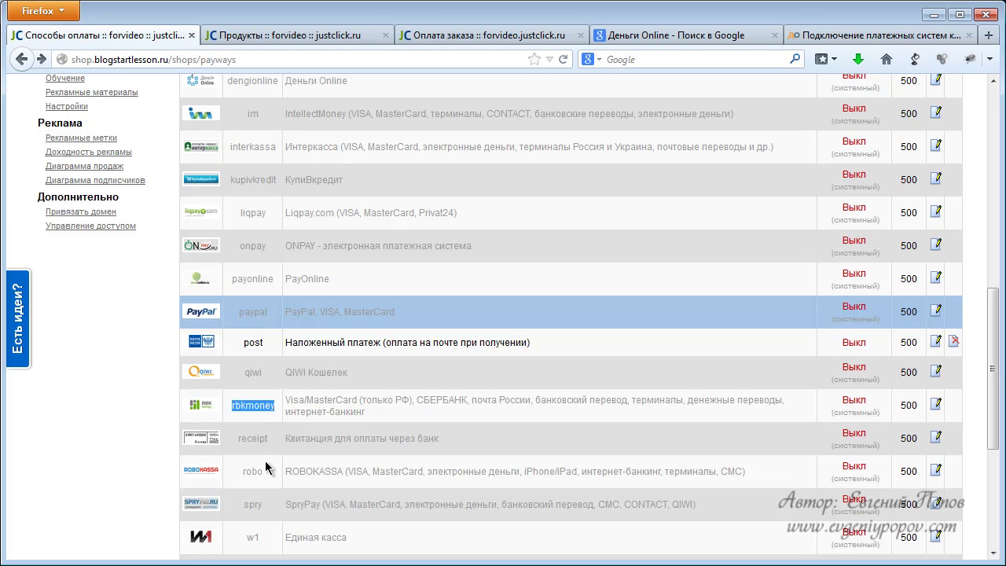
pyautogui.scroll(2, 275, 401)
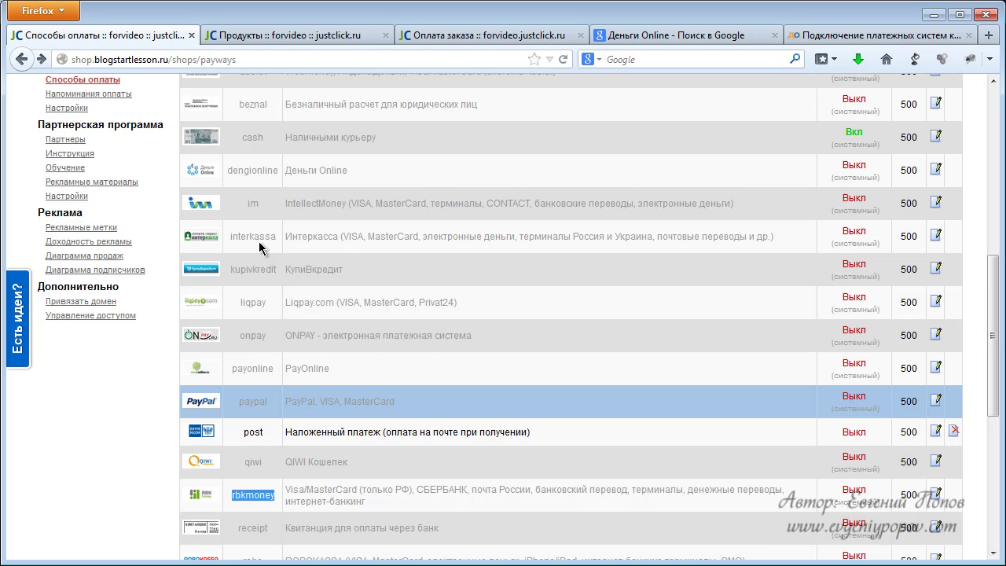
pyautogui.scroll(-2, 243, 291)
pyautogui.click(245, 474)
pyautogui.scroll(2, 277, 420)
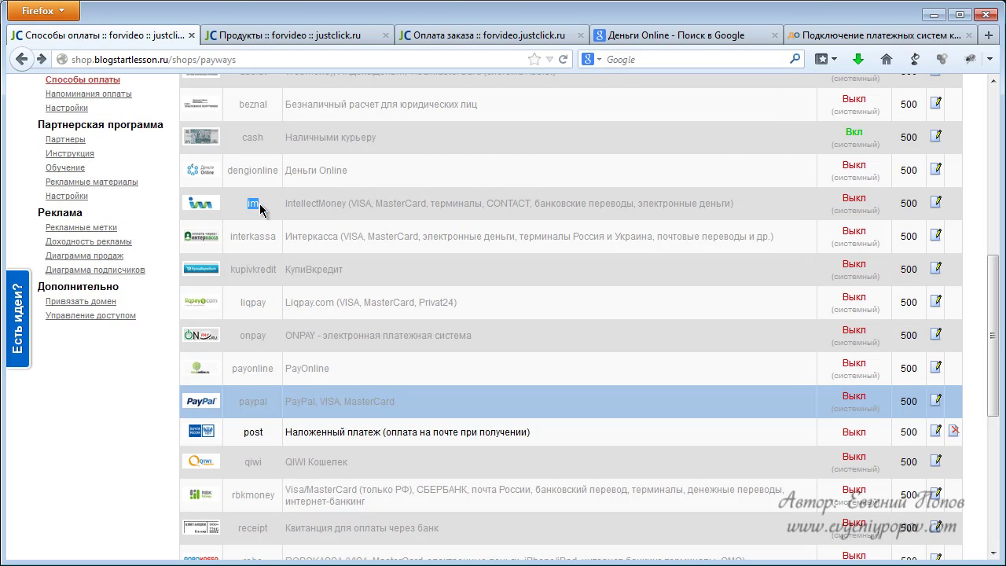
pyautogui.click(253, 204)
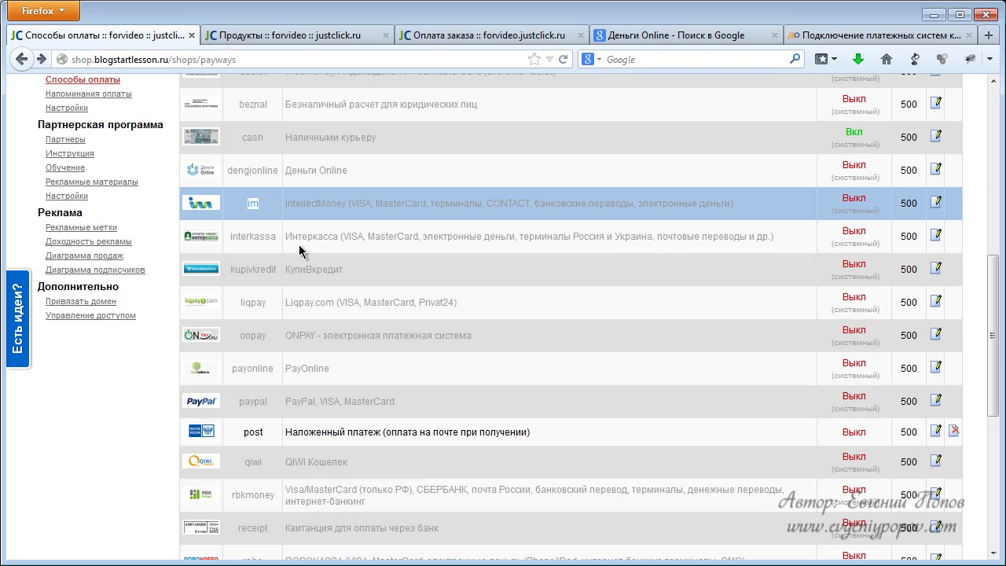
pyautogui.scroll(-3, 287, 255)
pyautogui.scroll(3, 260, 228)
pyautogui.scroll(3, 435, 248)
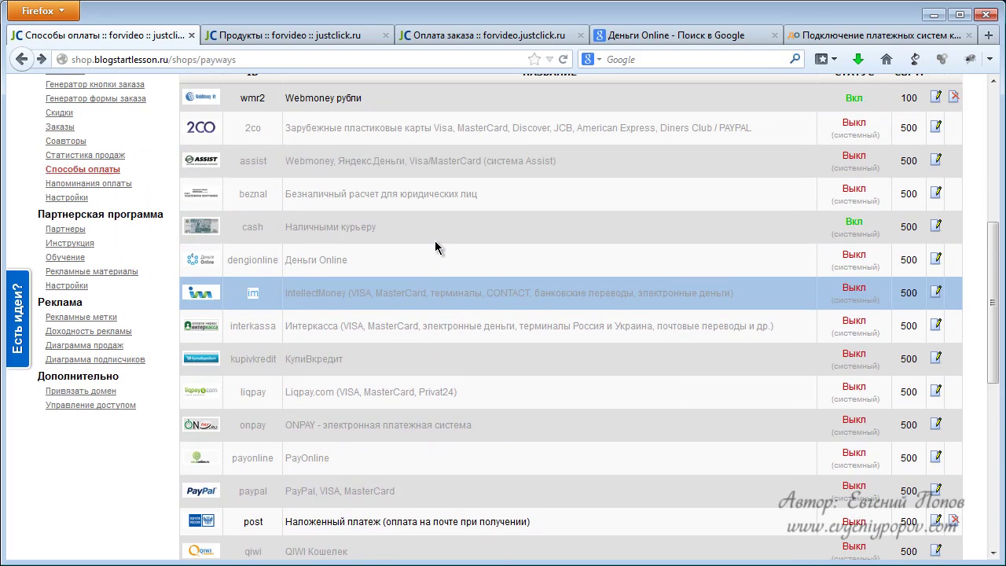
pyautogui.scroll(3, 436, 244)
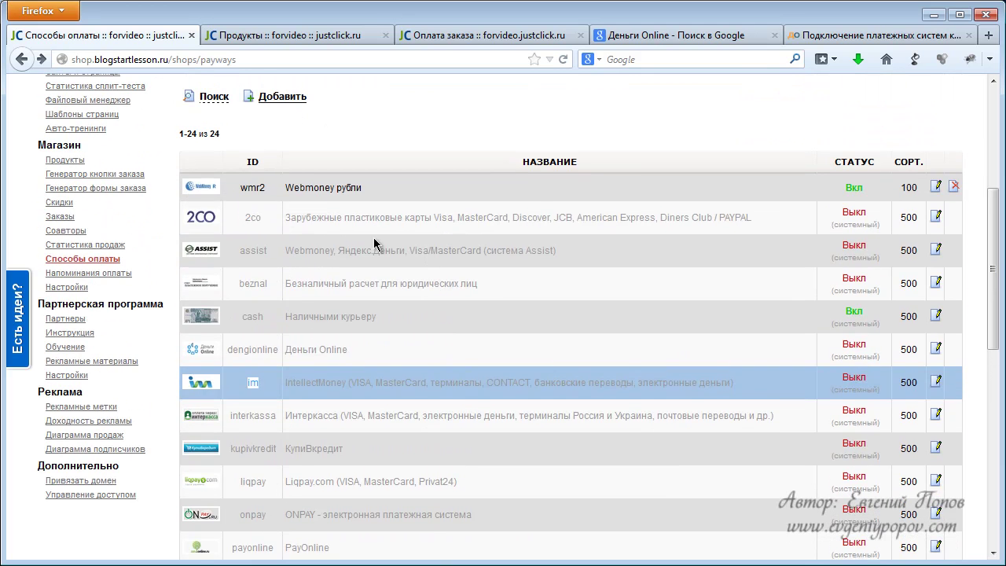
pyautogui.click(268, 224)
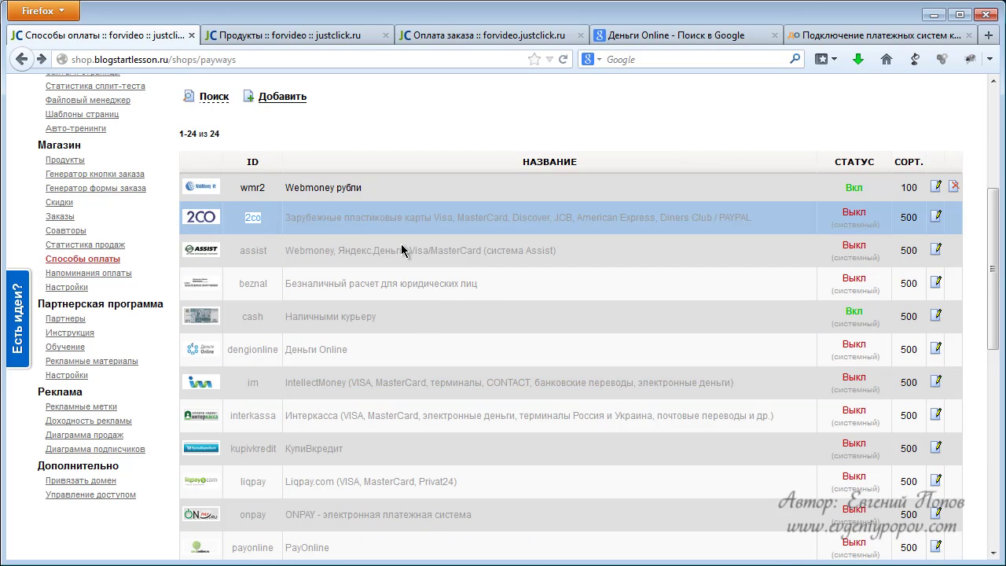
pyautogui.scroll(-6, 283, 222)
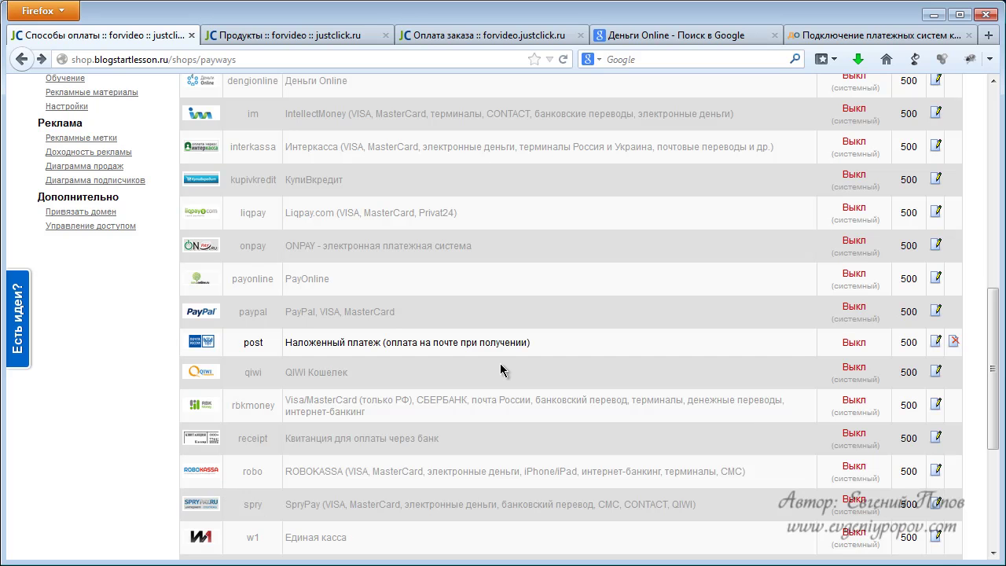
pyautogui.scroll(-2, 592, 298)
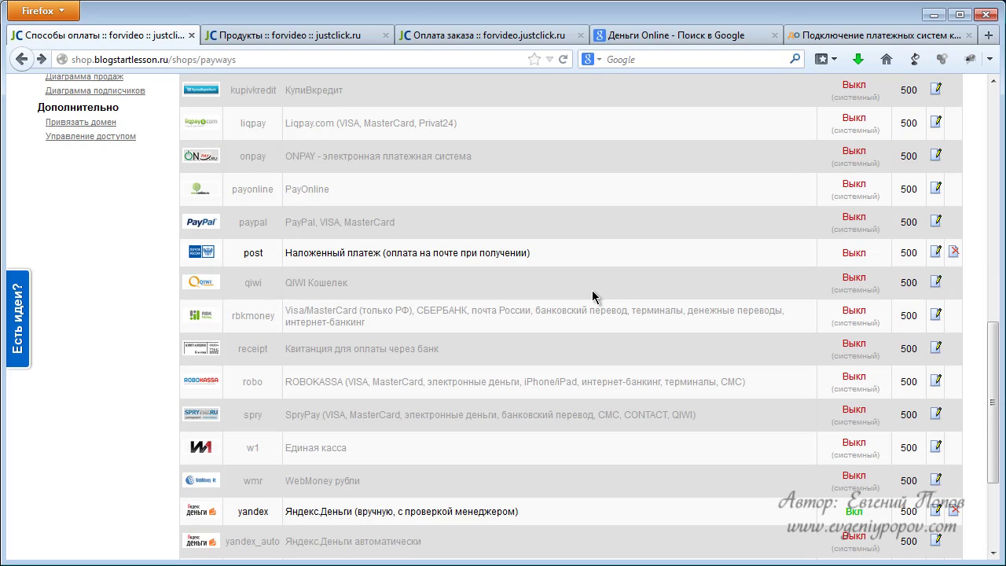
pyautogui.scroll(2, 593, 297)
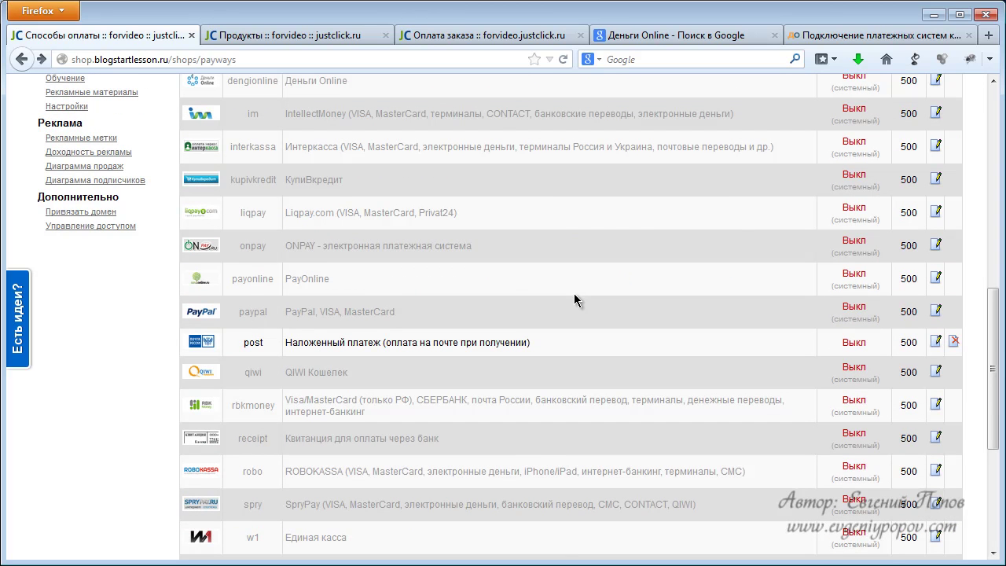
pyautogui.scroll(2, 550, 297)
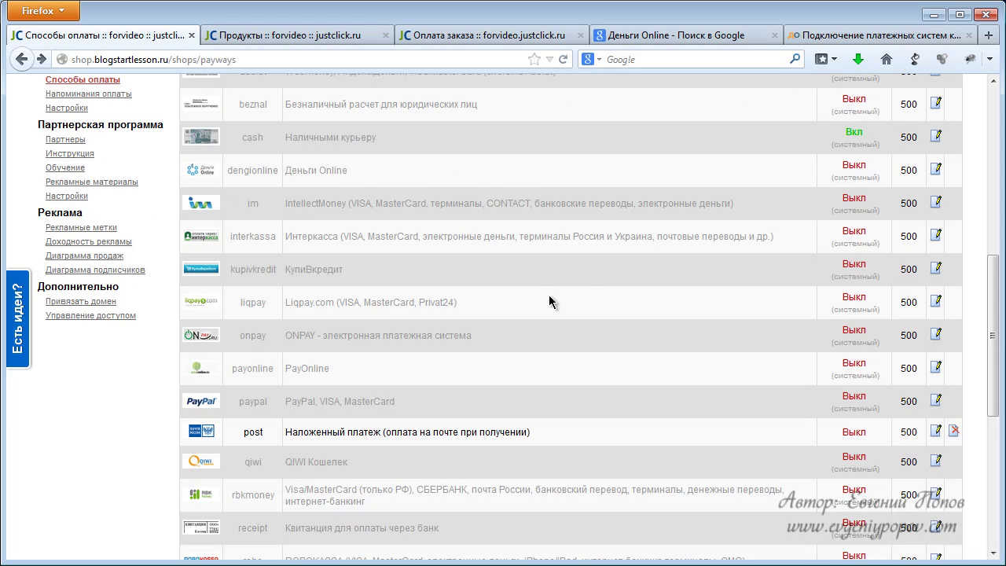
pyautogui.click(362, 234)
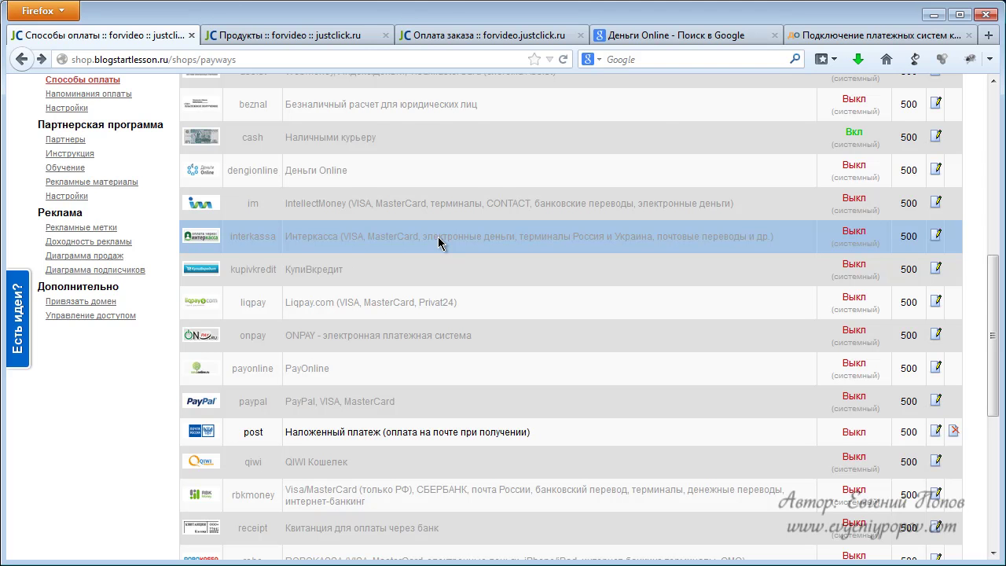
pyautogui.scroll(2, 437, 242)
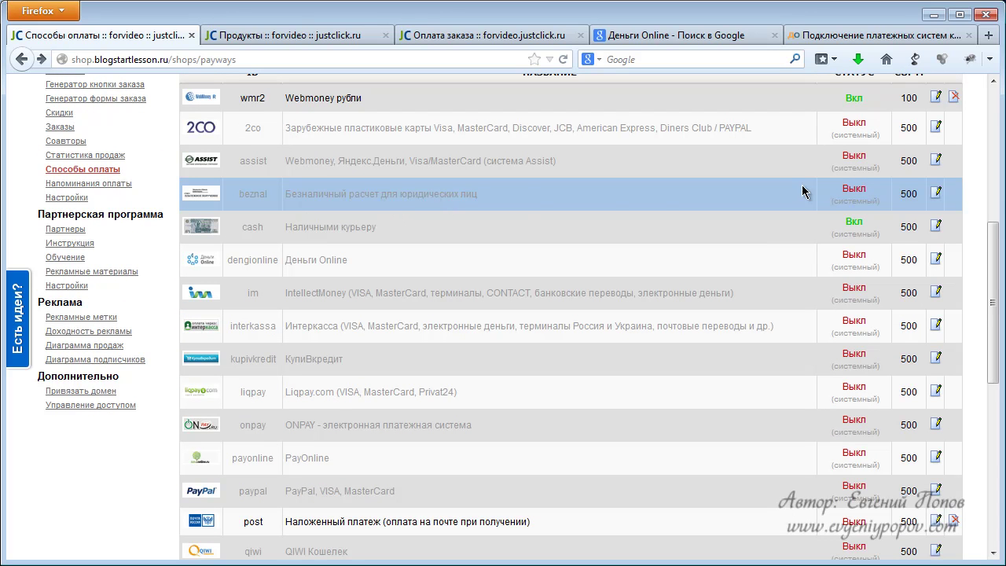
# Open the beznal method's edit page and browse its Банковские реквизиты settings.
pyautogui.click(935, 197)
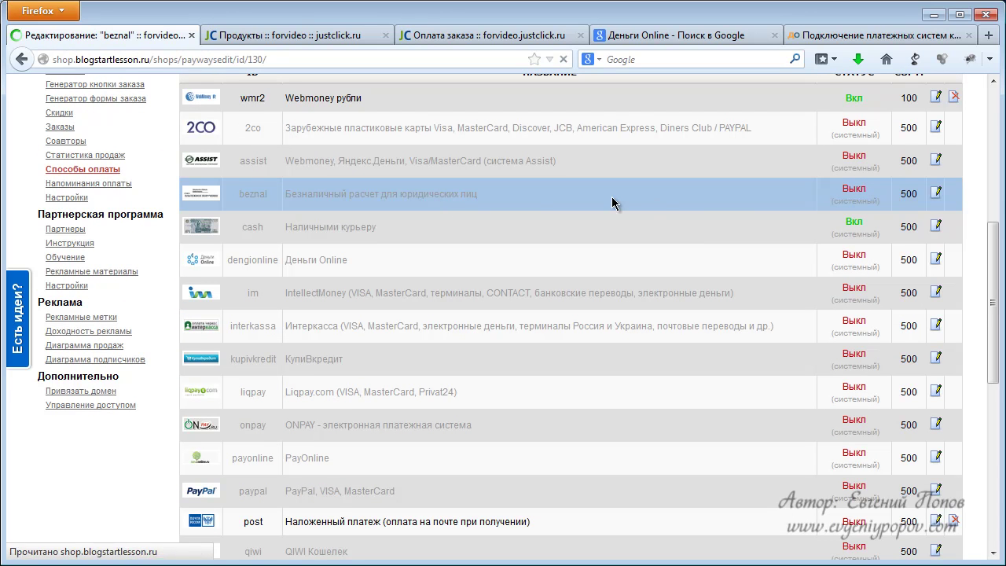
pyautogui.scroll(-2, 449, 253)
pyautogui.click(360, 279)
pyautogui.scroll(-3, 396, 271)
pyautogui.scroll(-6, 396, 271)
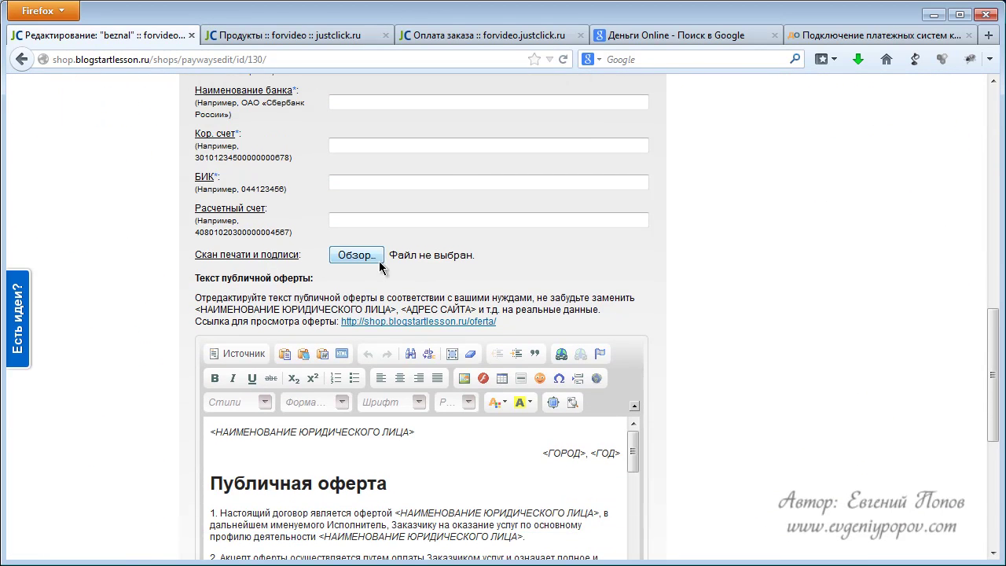
pyautogui.scroll(-4, 429, 274)
pyautogui.scroll(-4, 430, 274)
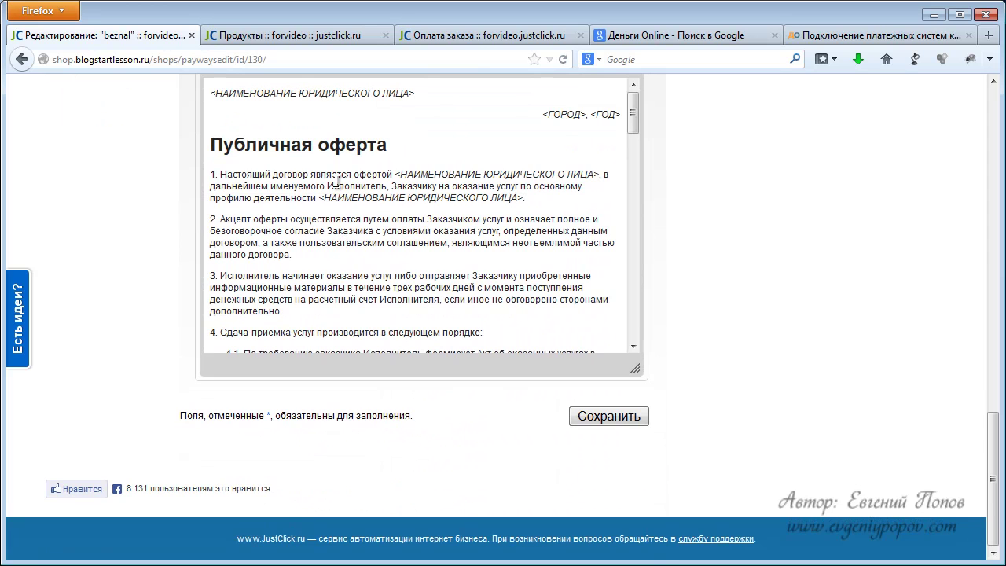
pyautogui.scroll(14, 357, 237)
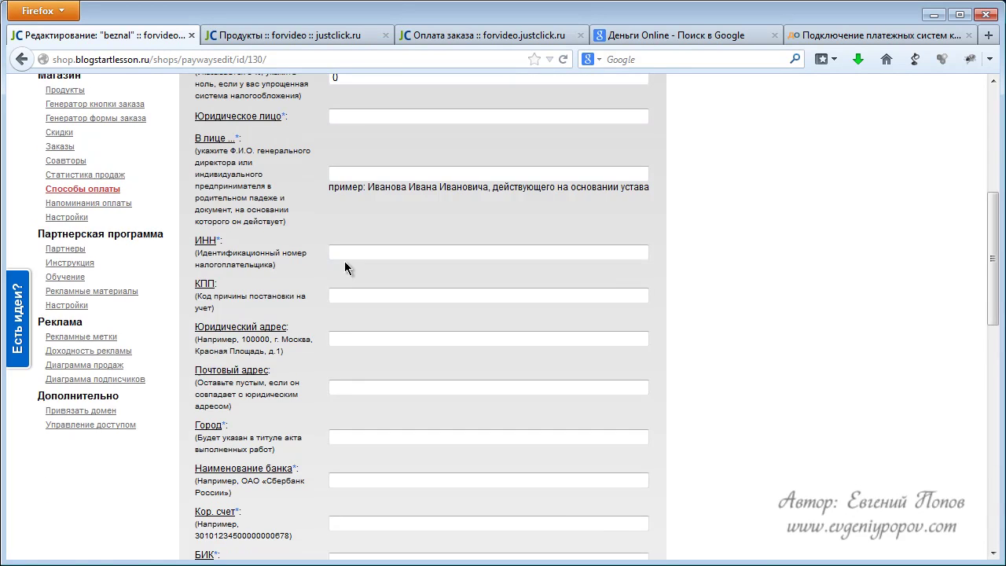
pyautogui.scroll(-5, 300, 235)
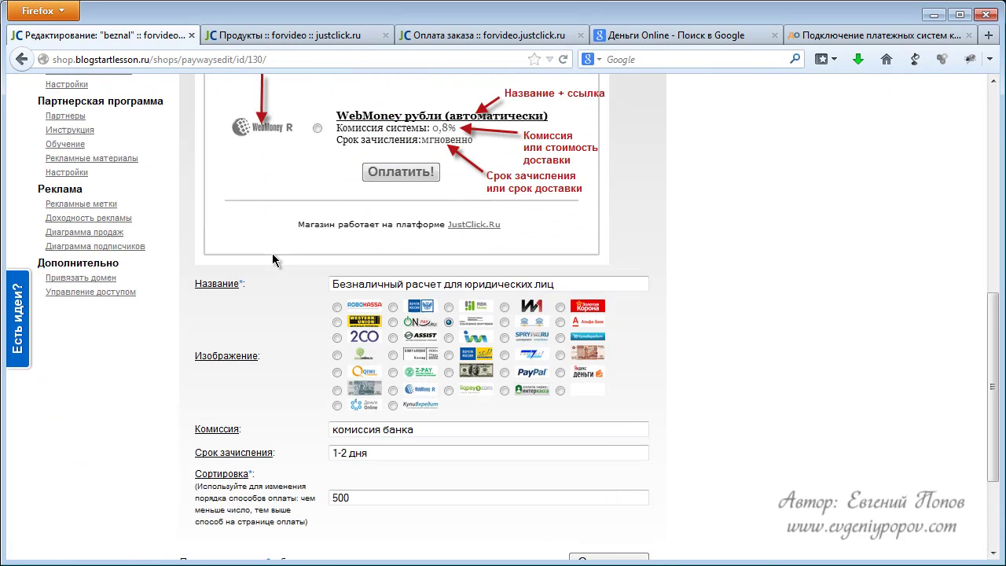
pyautogui.scroll(-1, 305, 282)
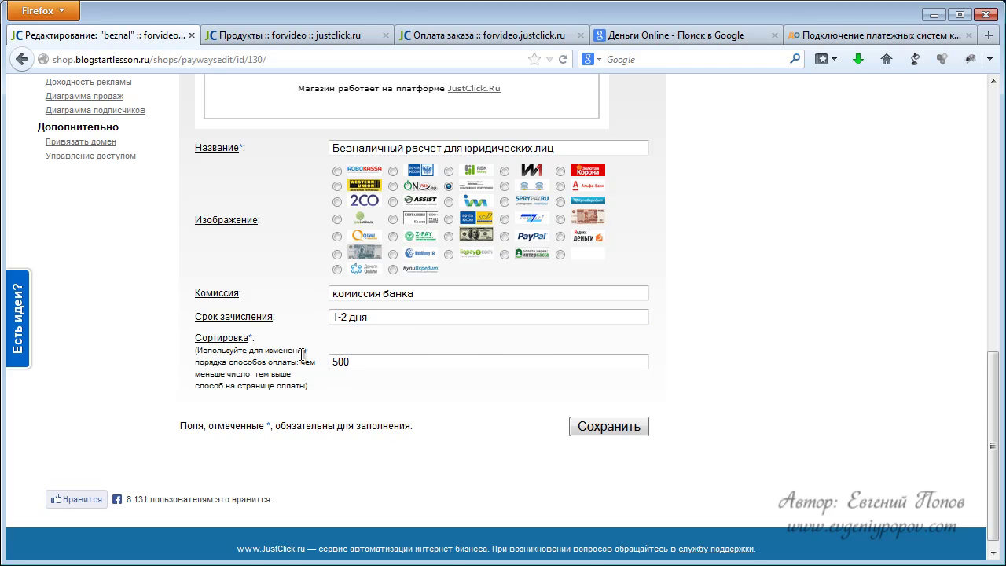
pyautogui.scroll(6, 321, 336)
# Check the beznal restrictions, marking the 0.00 minimum sum value.
pyautogui.click(214, 117)
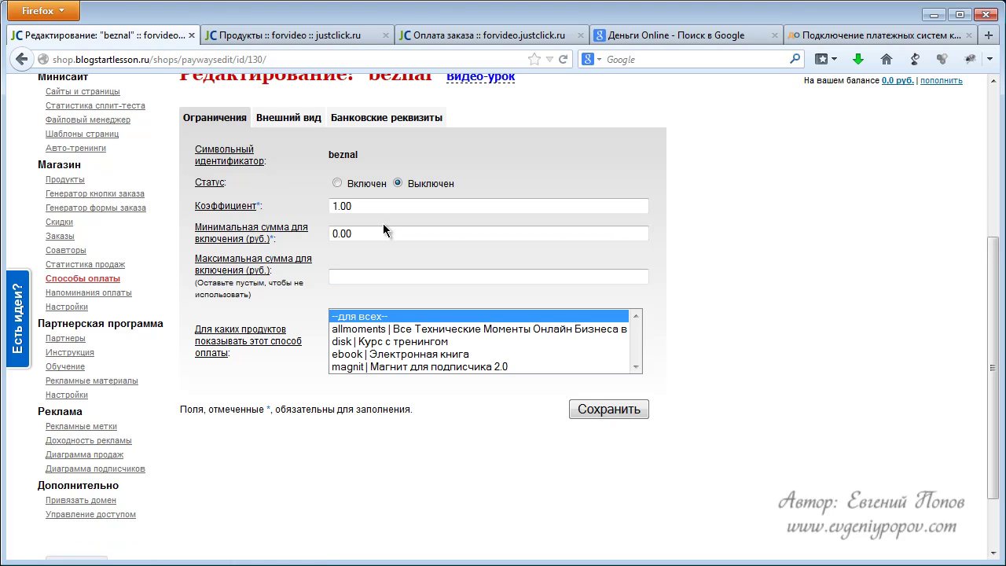
pyautogui.moveTo(366, 233); pyautogui.dragTo(330, 234)
pyautogui.scroll(5, 690, 230)
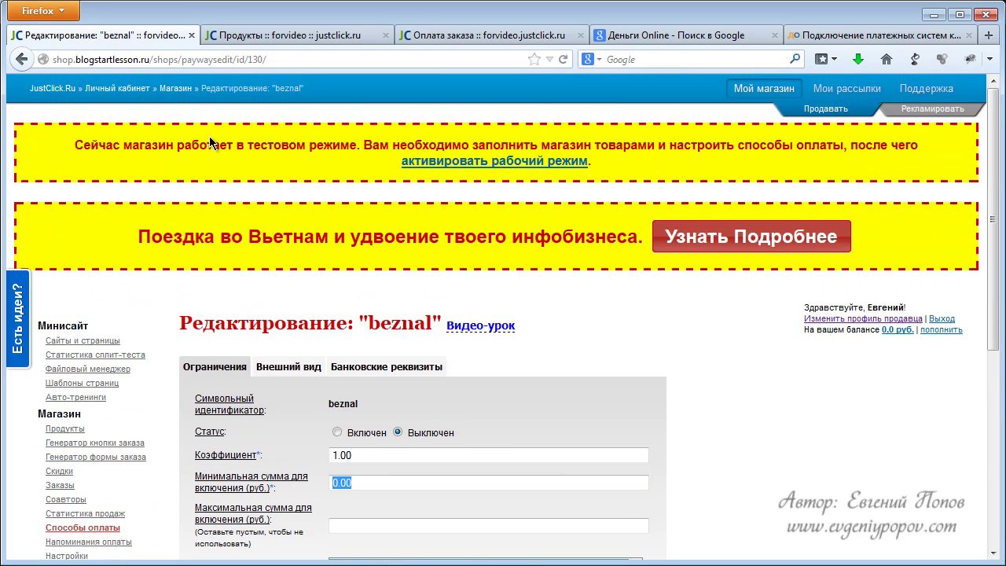
# Go back to the Способы оплаты page and scroll through the payment methods table.
pyautogui.click(21, 59)
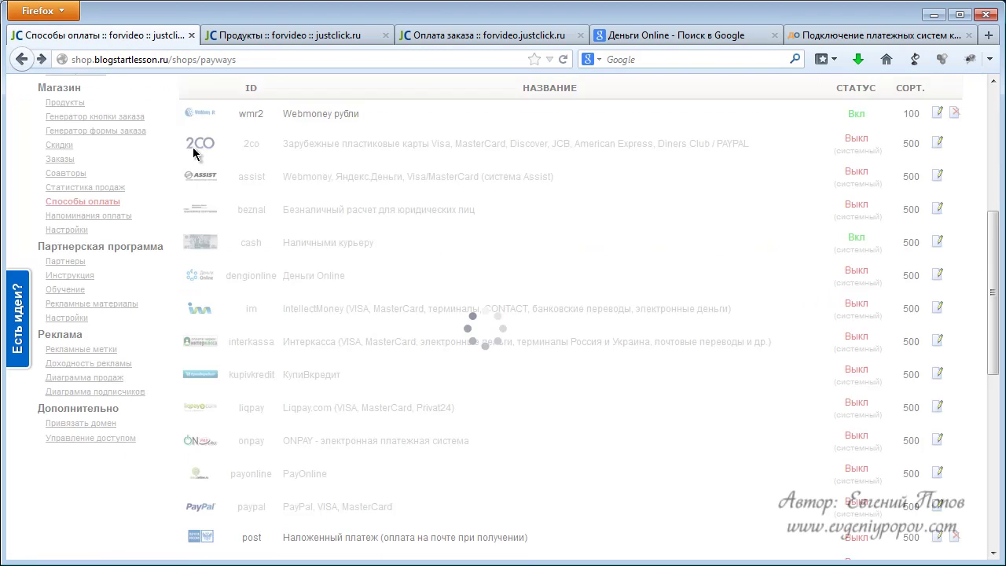
pyautogui.scroll(3, 487, 310)
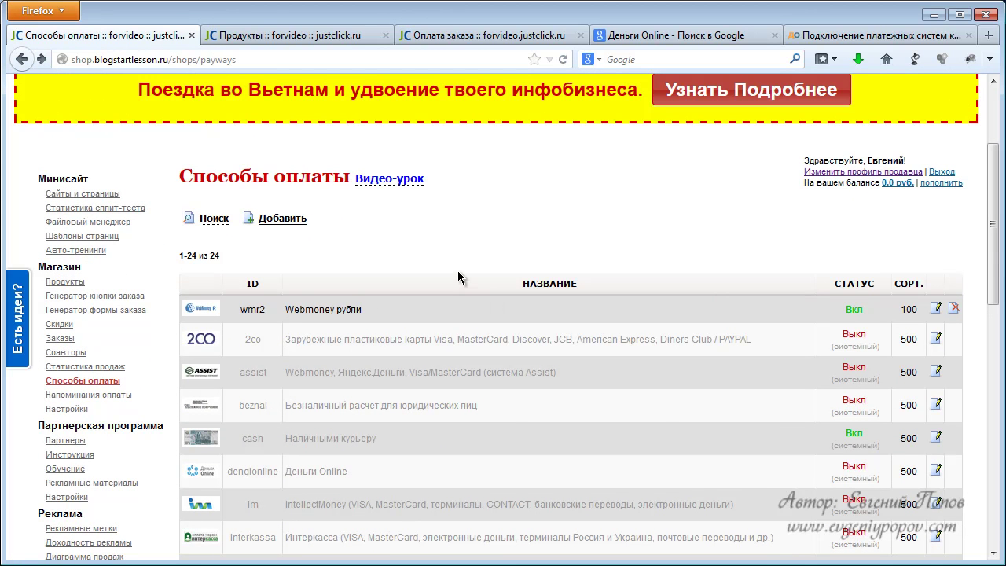
pyautogui.scroll(-6, 457, 277)
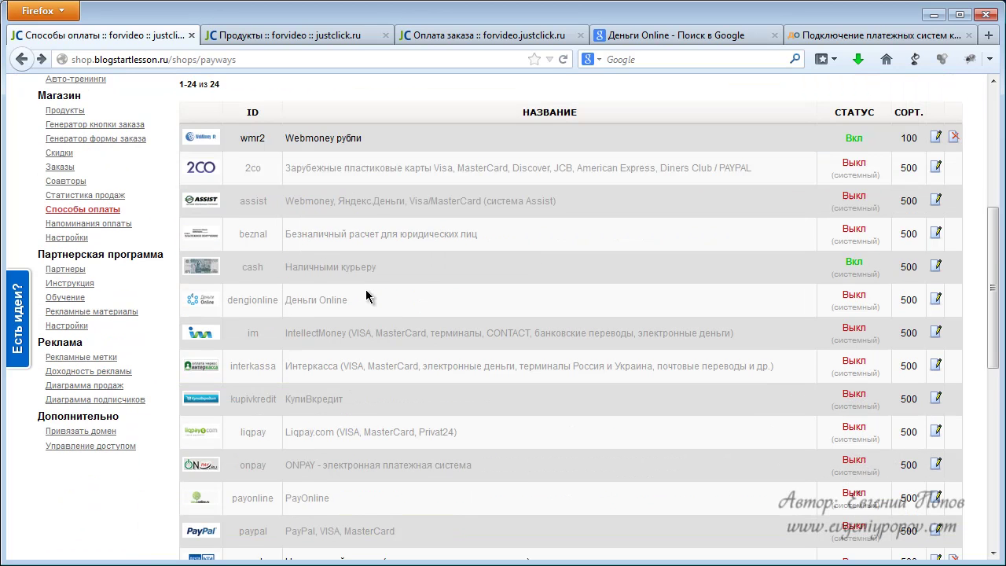
pyautogui.scroll(4, 429, 294)
pyautogui.scroll(2, 382, 259)
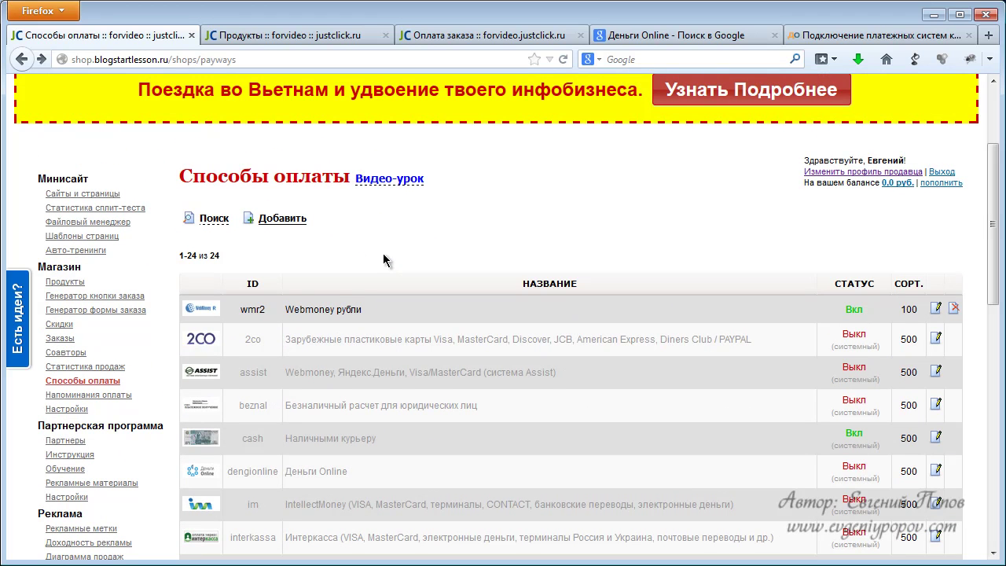
pyautogui.scroll(-10, 281, 293)
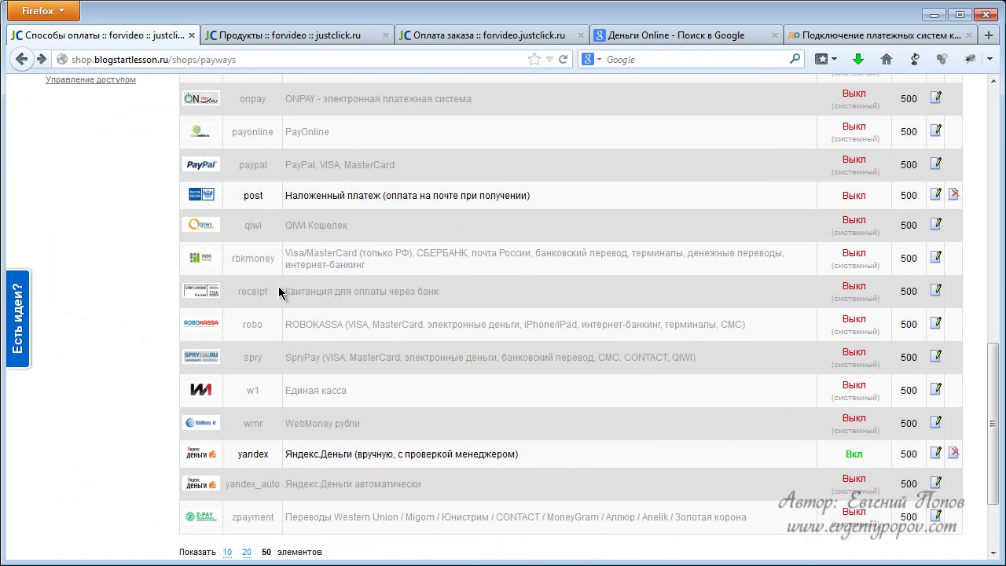
pyautogui.scroll(12, 280, 292)
# Start a new payment method and set its minimum sum to 100.
pyautogui.click(275, 224)
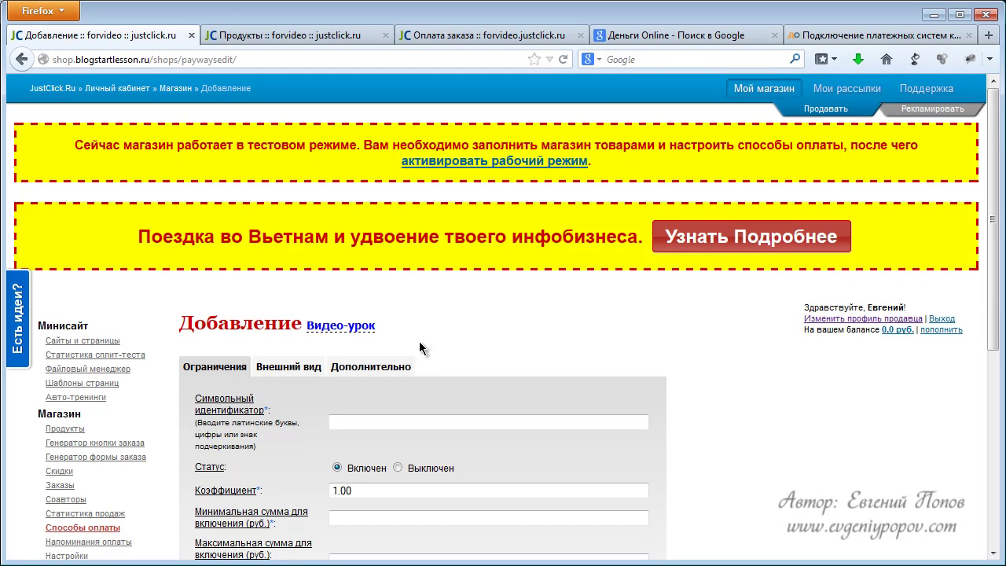
pyautogui.scroll(-2, 436, 343)
pyautogui.click(363, 335)
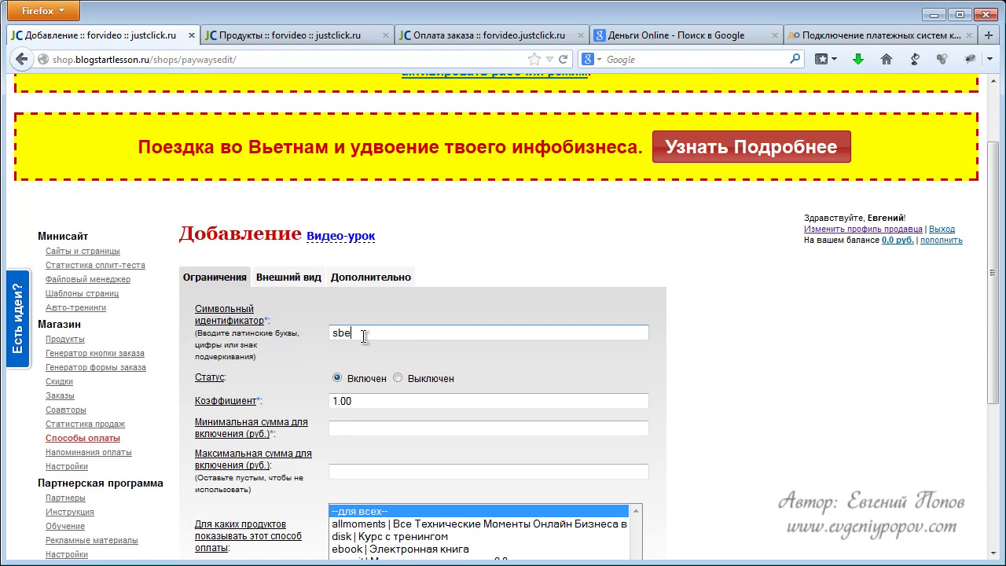
pyautogui.click(358, 402)
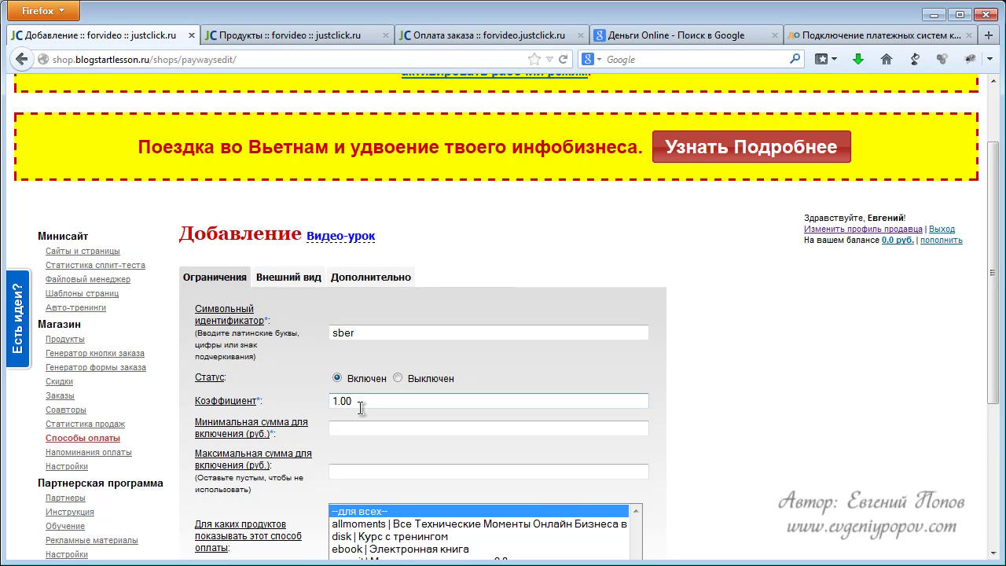
pyautogui.scroll(-2, 356, 404)
pyautogui.click(356, 338)
pyautogui.write('100')
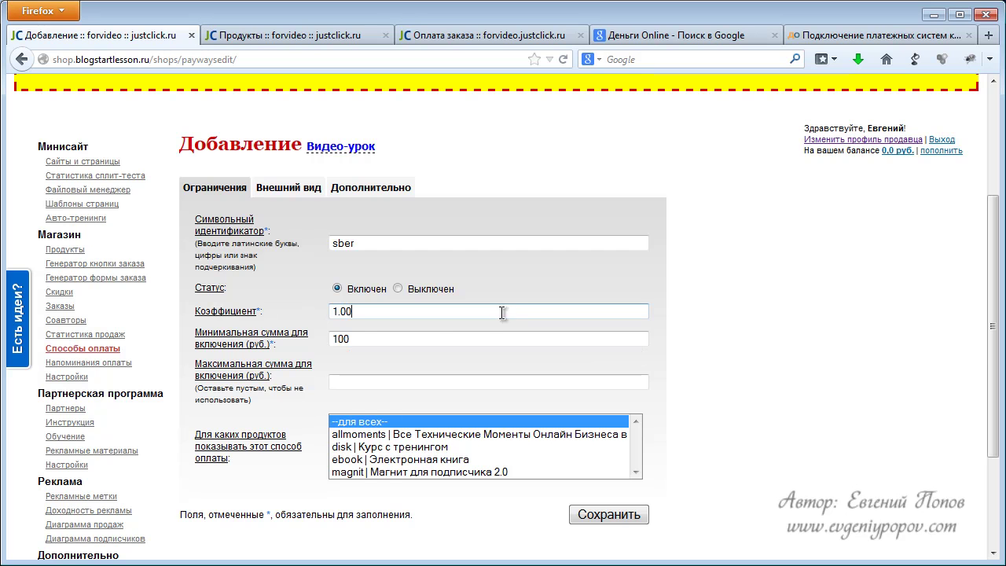
pyautogui.click(366, 311)
# Name the method 'На карточку сберкбанка' and give it the banknote picture.
pyautogui.click(306, 190)
pyautogui.scroll(-4, 495, 332)
pyautogui.scroll(-2, 495, 331)
pyautogui.click(408, 306)
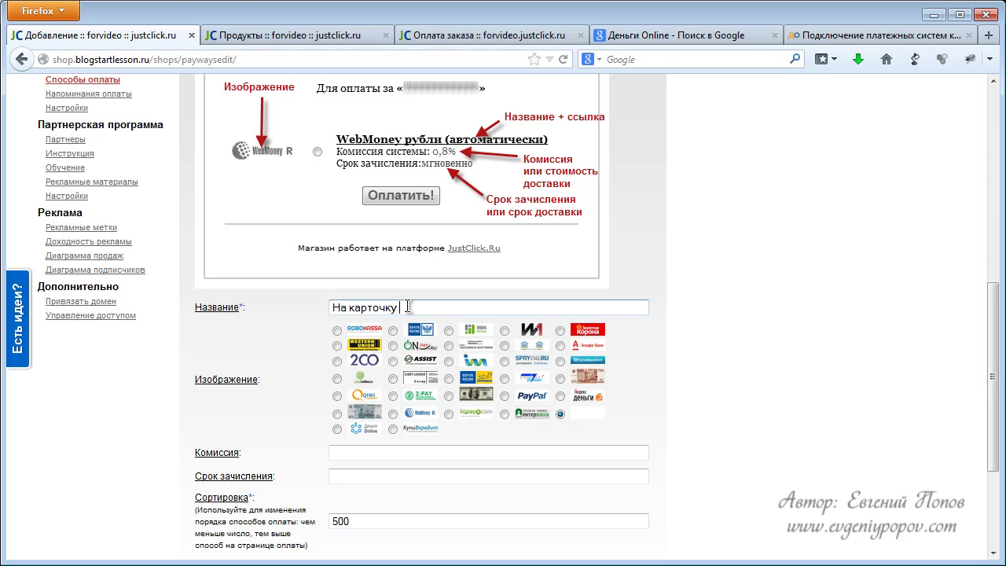
pyautogui.write('На карточку сберкбанка')
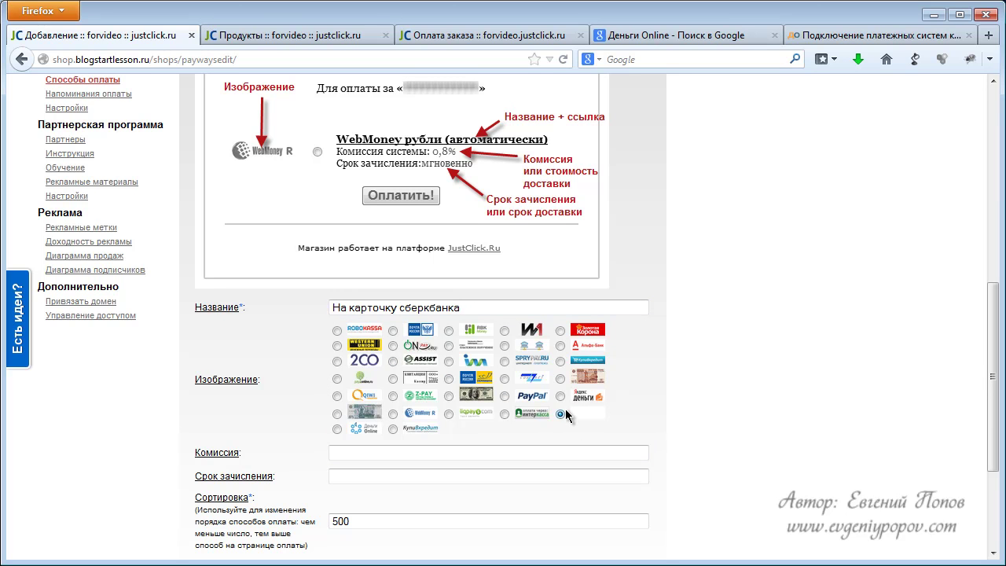
pyautogui.click(560, 379)
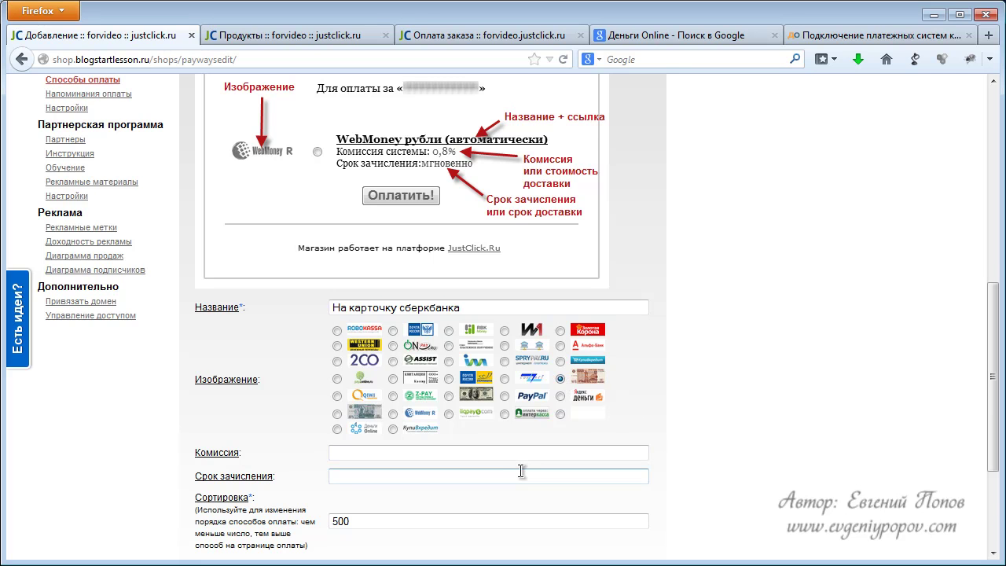
# Set commission to 0 and crediting time to '1-2 дня в ручном режиме'.
pyautogui.scroll(-2, 513, 472)
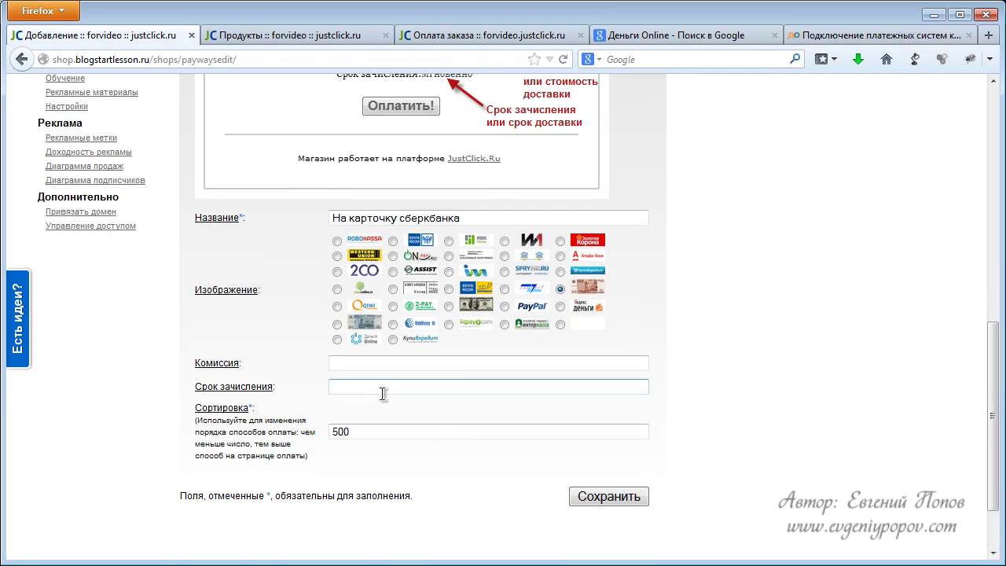
pyautogui.click(356, 365)
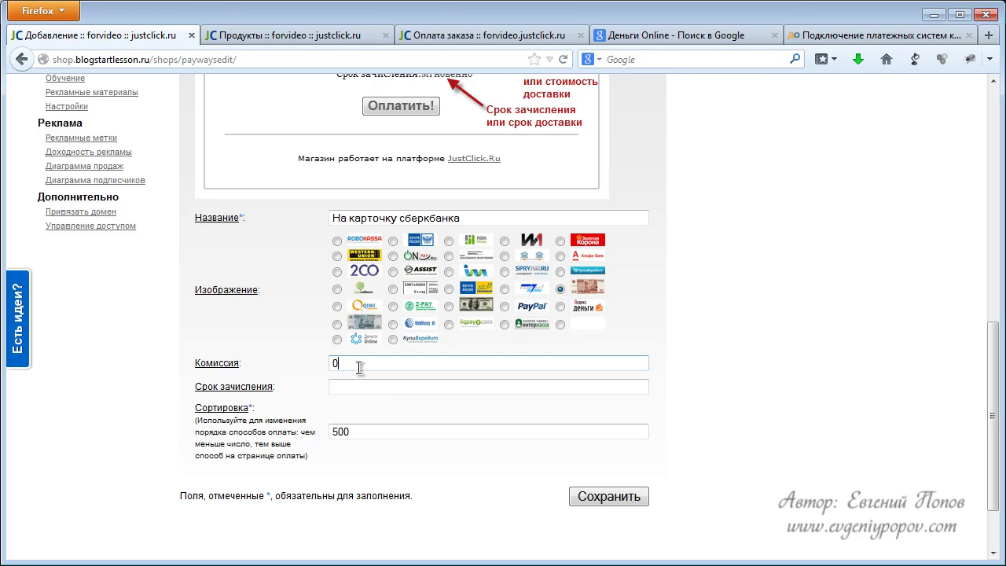
pyautogui.click(360, 383)
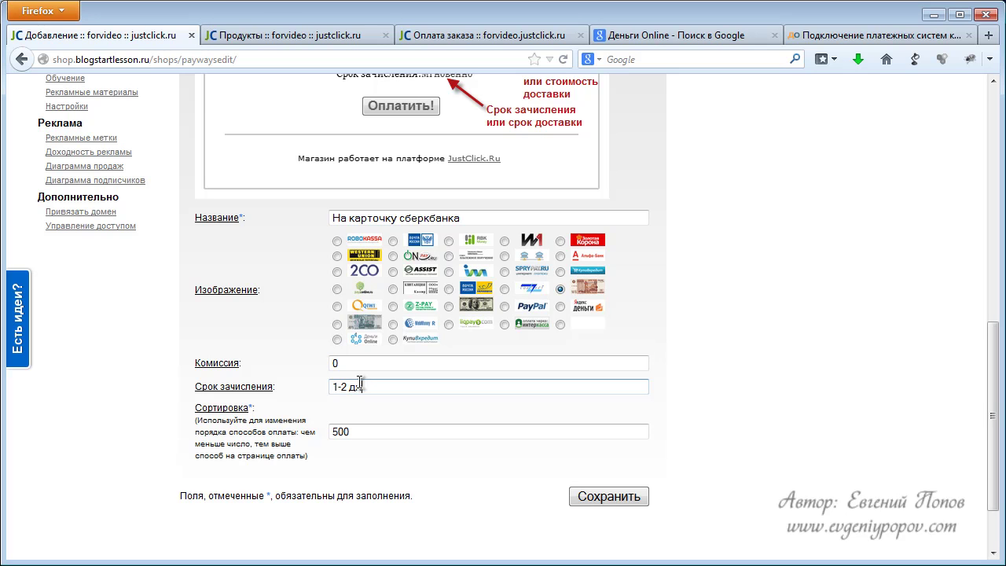
pyautogui.write('1-2 дня в ручном режиме')
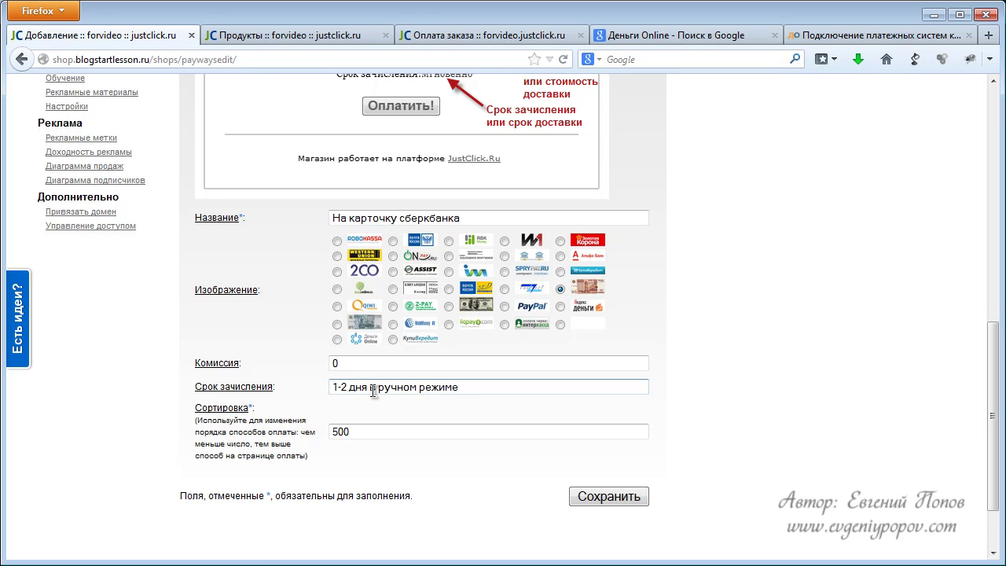
pyautogui.scroll(8, 383, 309)
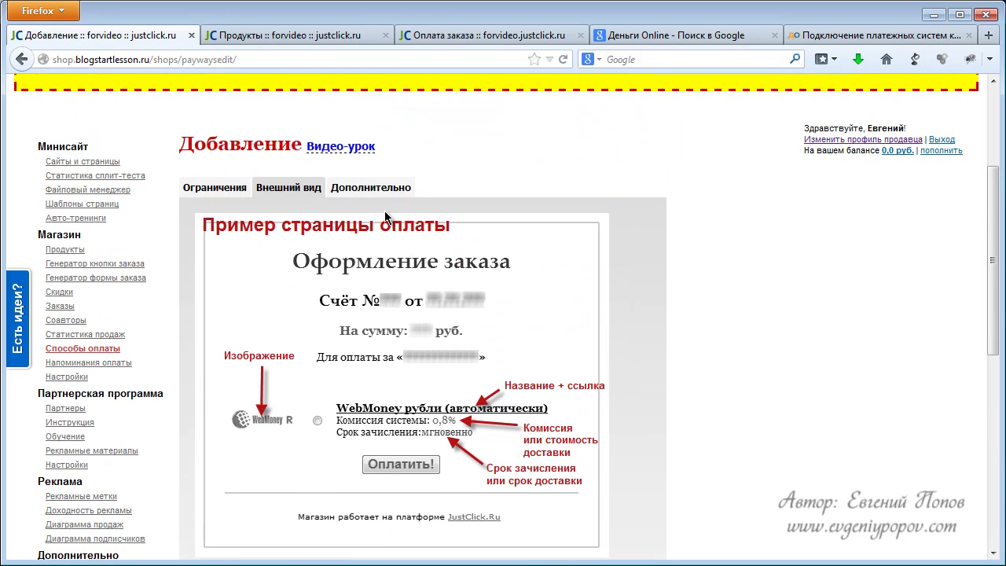
# Write the card-transfer payment instruction with card number, recipient and {$bill_id} order note.
pyautogui.click(345, 174)
pyautogui.scroll(-7, 452, 380)
pyautogui.scroll(-1, 449, 381)
pyautogui.click(385, 349)
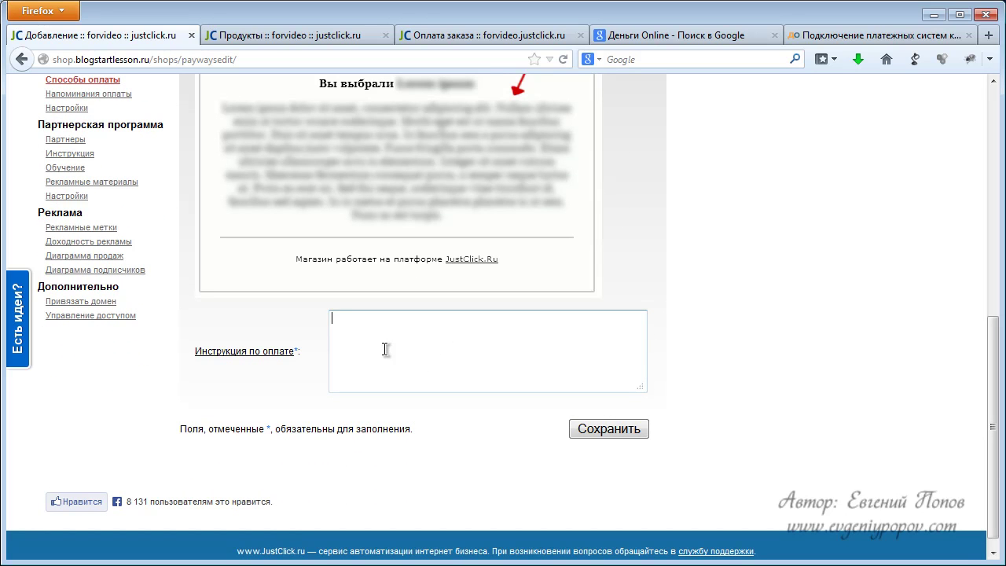
pyautogui.write('Пере')
pyautogui.press('Return')
pyautogui.write('В примечании к платежу укажите номер заказа: {$')
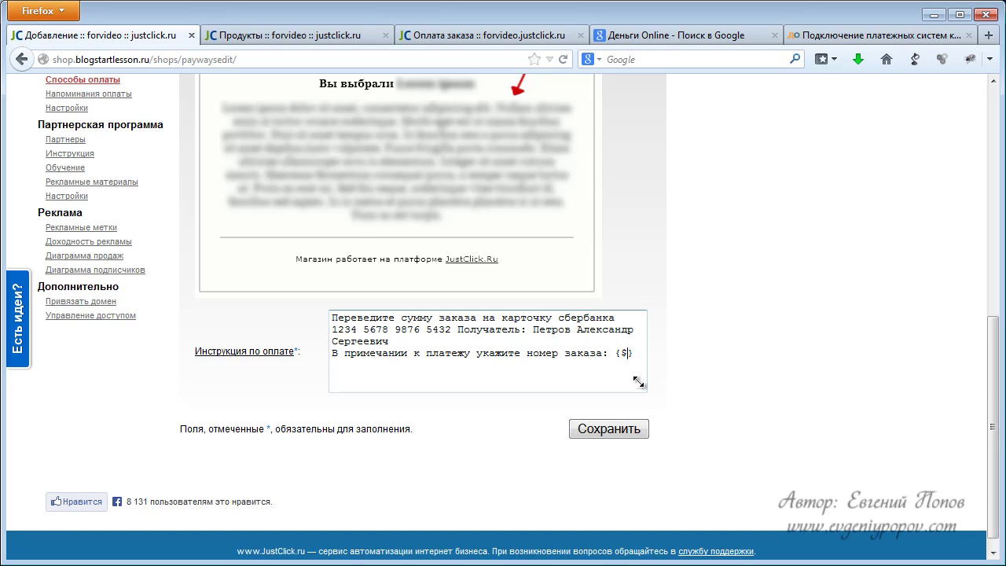
pyautogui.write('ill_id')
# Save the new enabled 'sber' payment method.
pyautogui.click(619, 430)
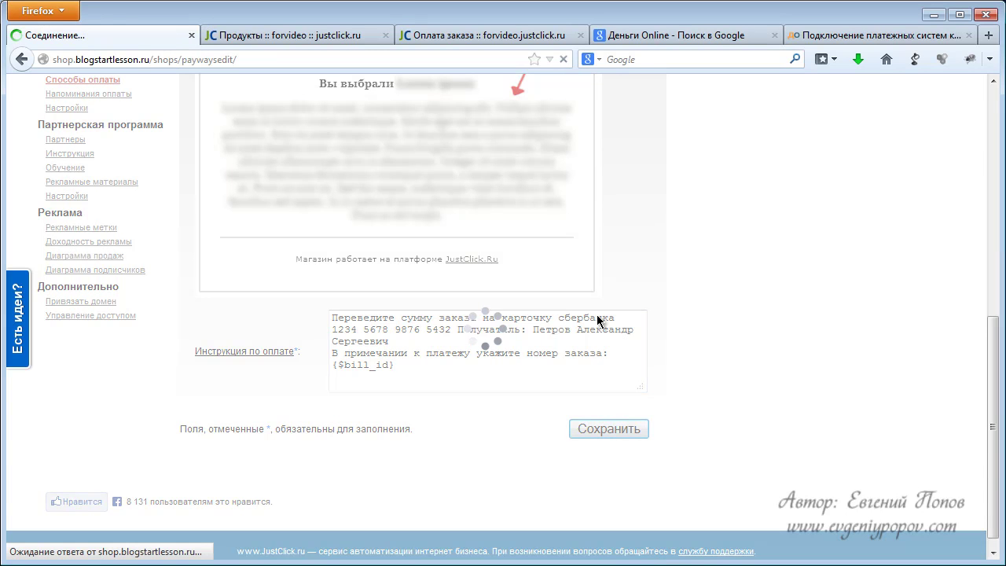
pyautogui.scroll(-10, 542, 335)
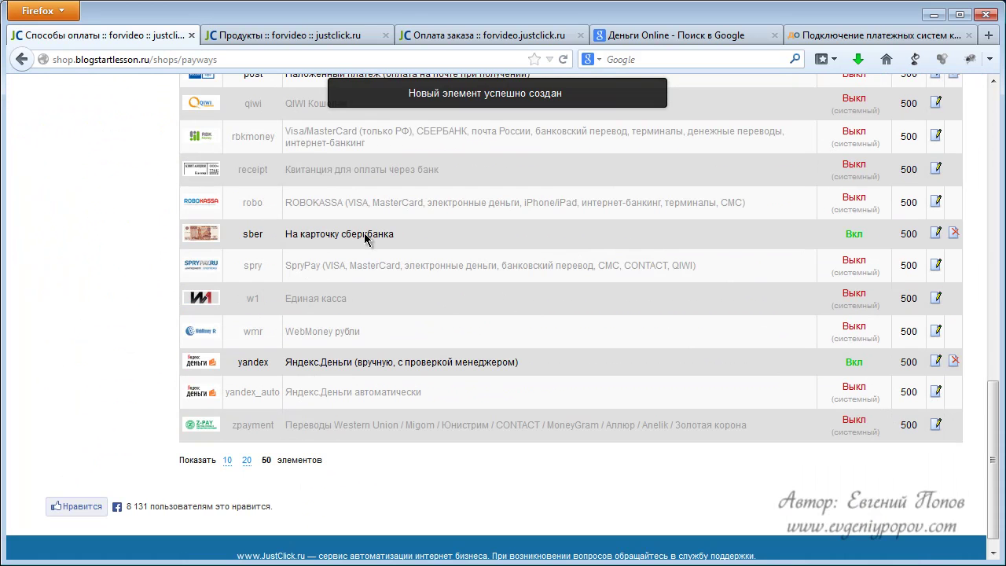
pyautogui.scroll(4, 498, 202)
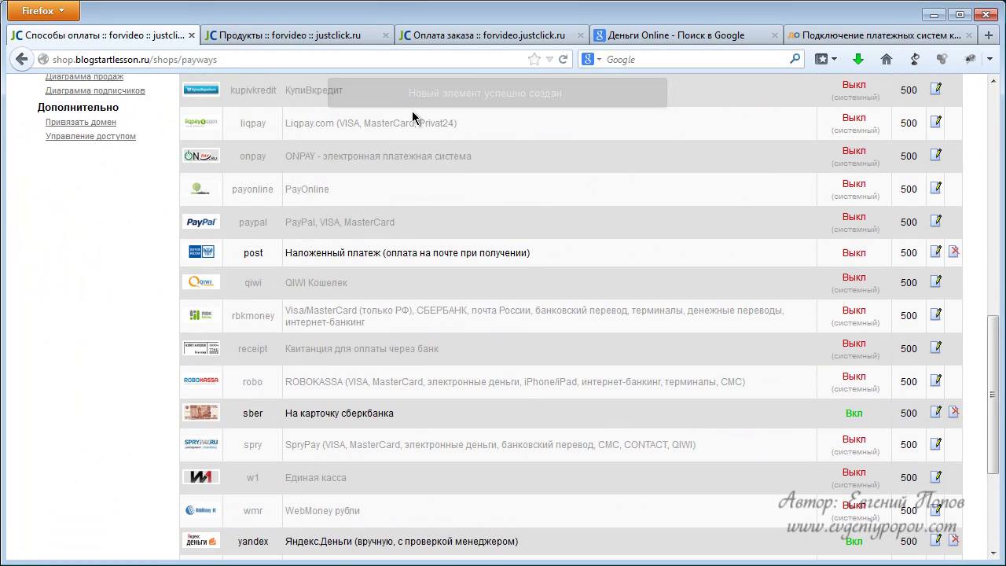
pyautogui.click(328, 33)
# Switch the test order's payment to 'На карточку сберкбанка' and pay the bill.
pyautogui.click(469, 34)
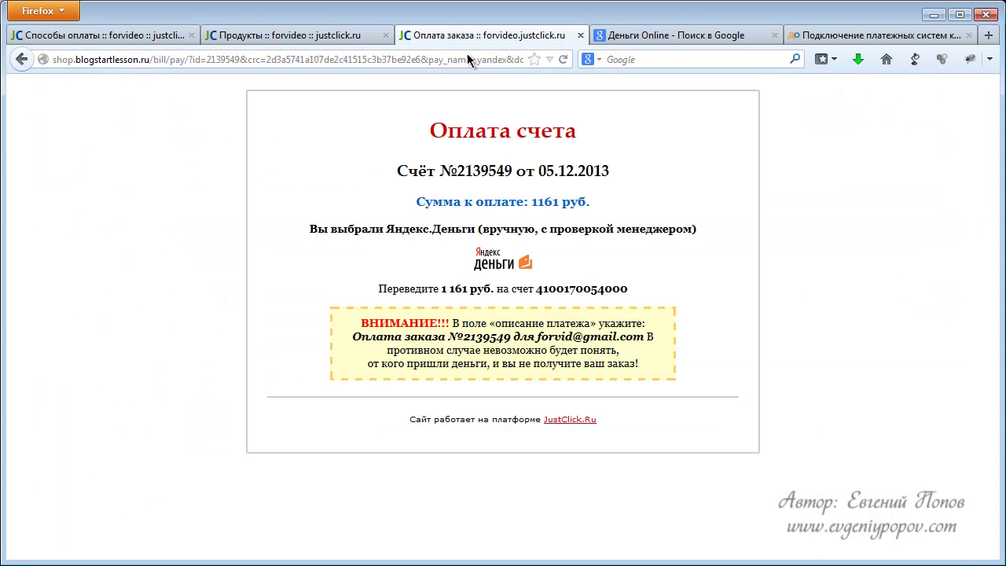
pyautogui.click(22, 59)
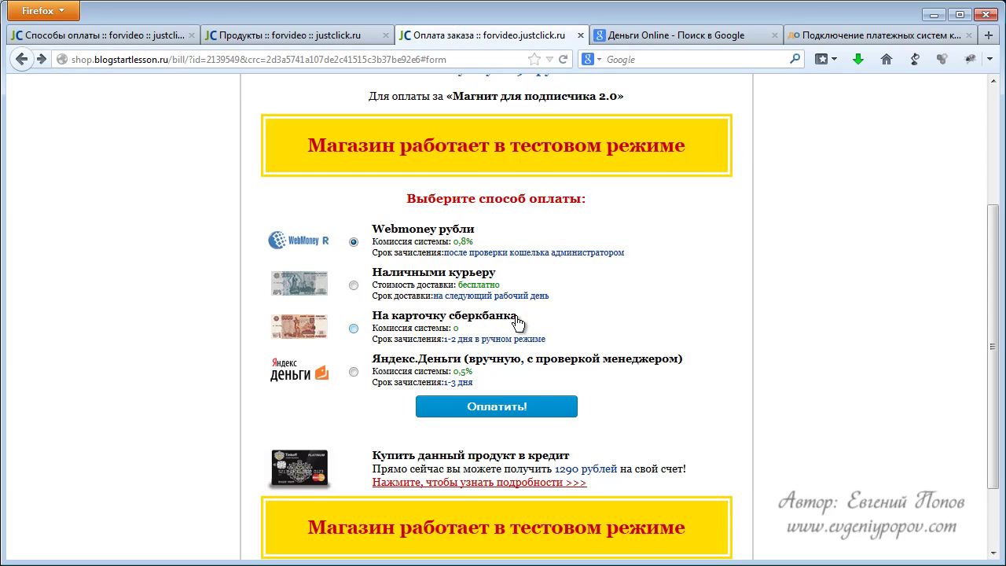
pyautogui.click(354, 328)
pyautogui.click(500, 405)
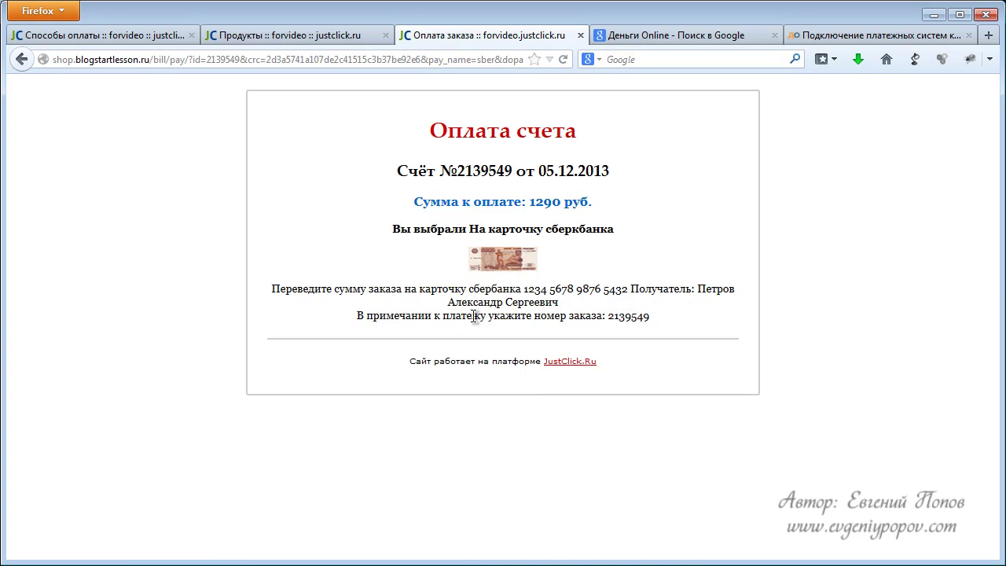
# Check the order number and note line in the displayed transfer instructions.
pyautogui.moveTo(609, 317); pyautogui.dragTo(649, 317)
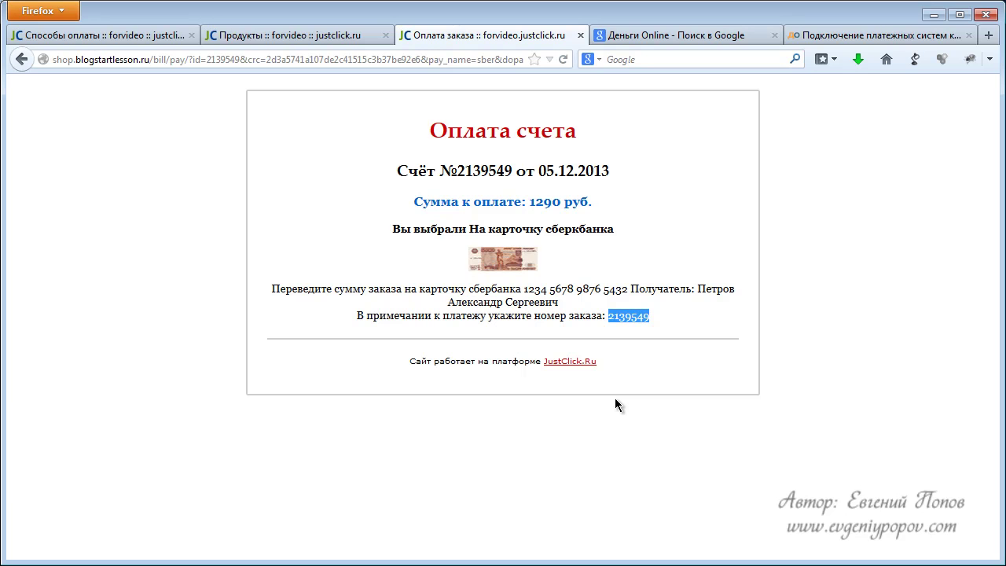
pyautogui.click(363, 315)
pyautogui.moveTo(364, 316); pyautogui.dragTo(660, 335)
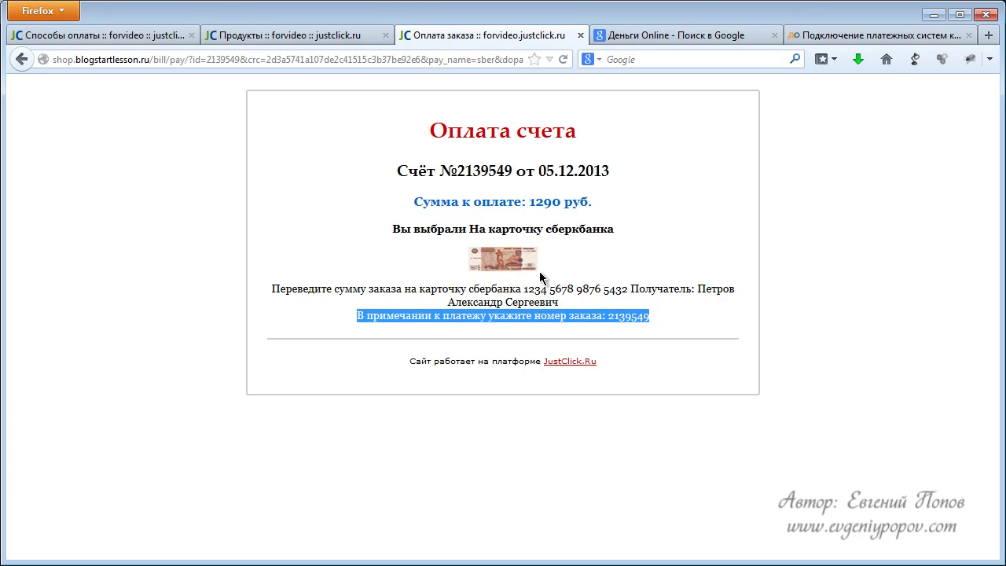
pyautogui.click(102, 36)
# Mark the 1290 руб. Sberbank-card order as paid in Заказы and confirm.
pyautogui.scroll(3, 133, 188)
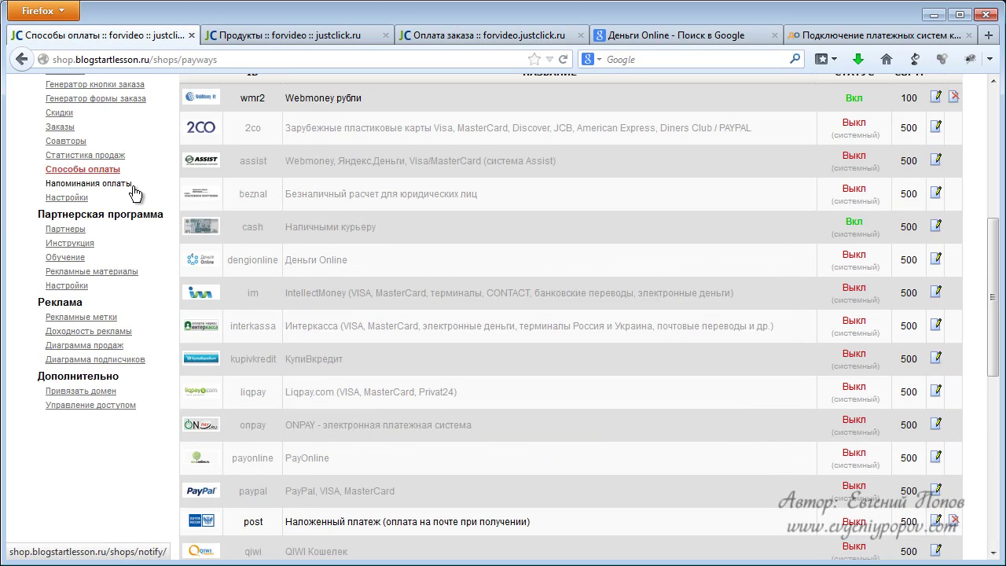
pyautogui.scroll(2, 133, 214)
pyautogui.click(58, 217)
pyautogui.scroll(-4, 385, 299)
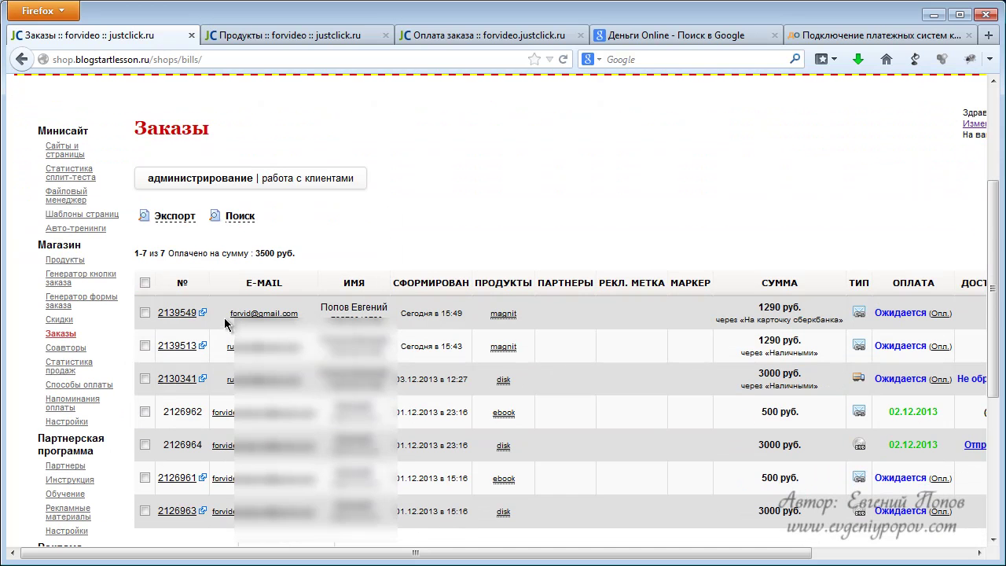
pyautogui.click(292, 40)
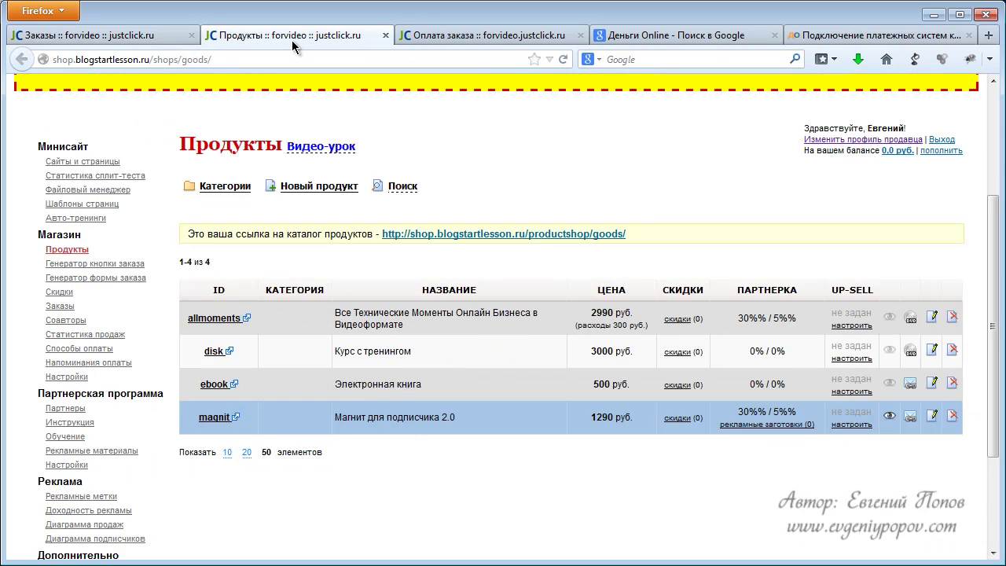
pyautogui.click(494, 37)
pyautogui.click(103, 35)
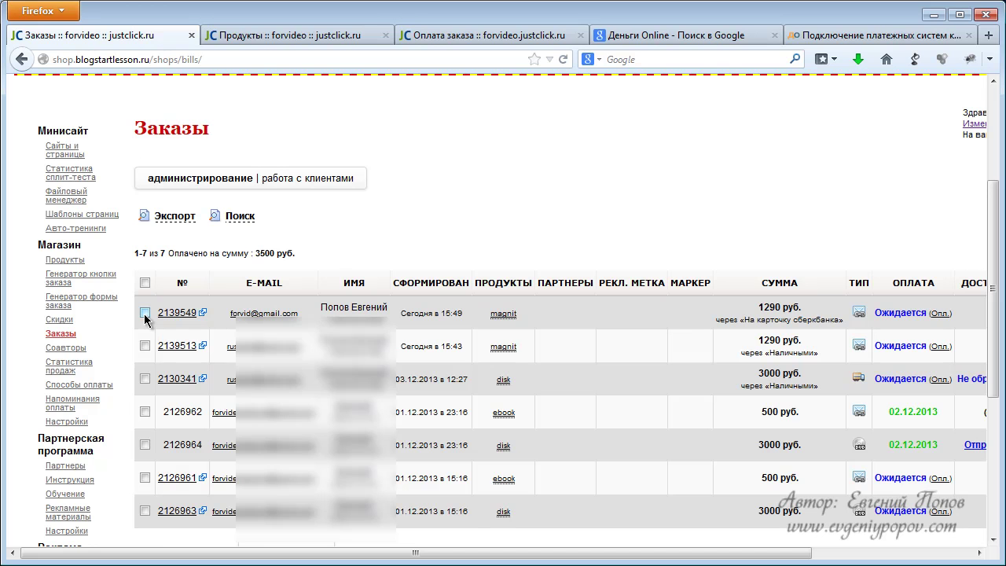
pyautogui.click(940, 313)
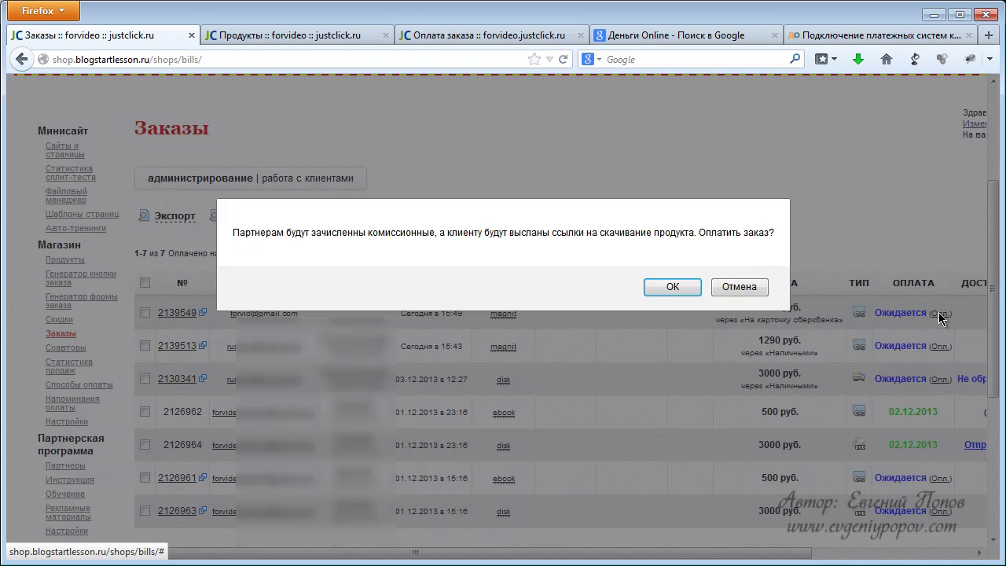
pyautogui.click(673, 287)
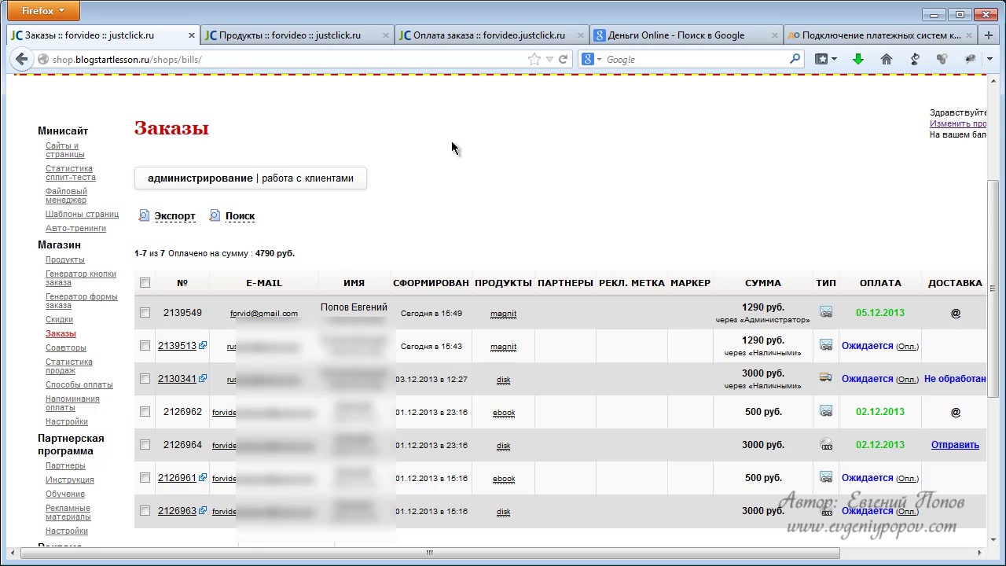
pyautogui.scroll(3, 474, 134)
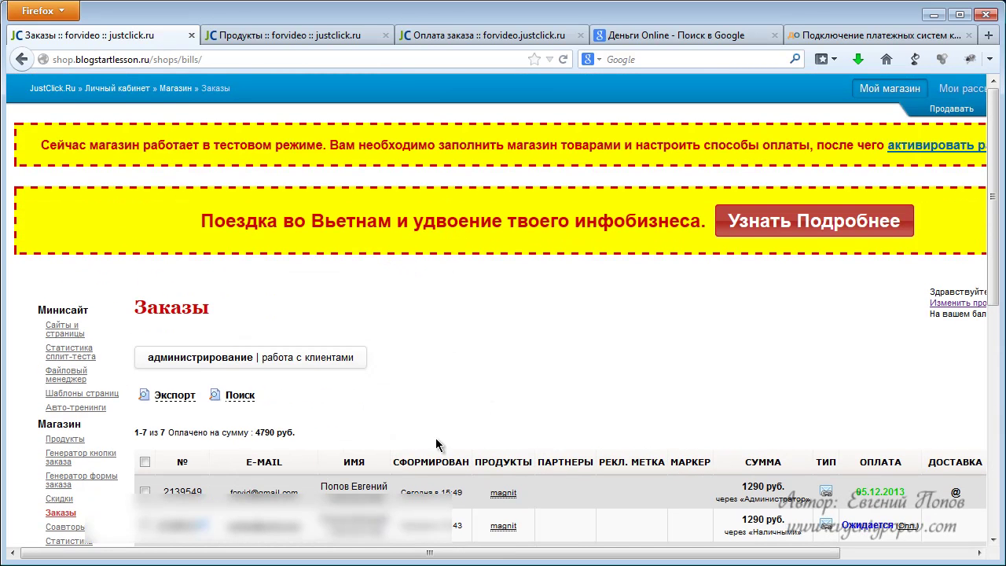
pyautogui.moveTo(420, 551); pyautogui.dragTo(583, 553)
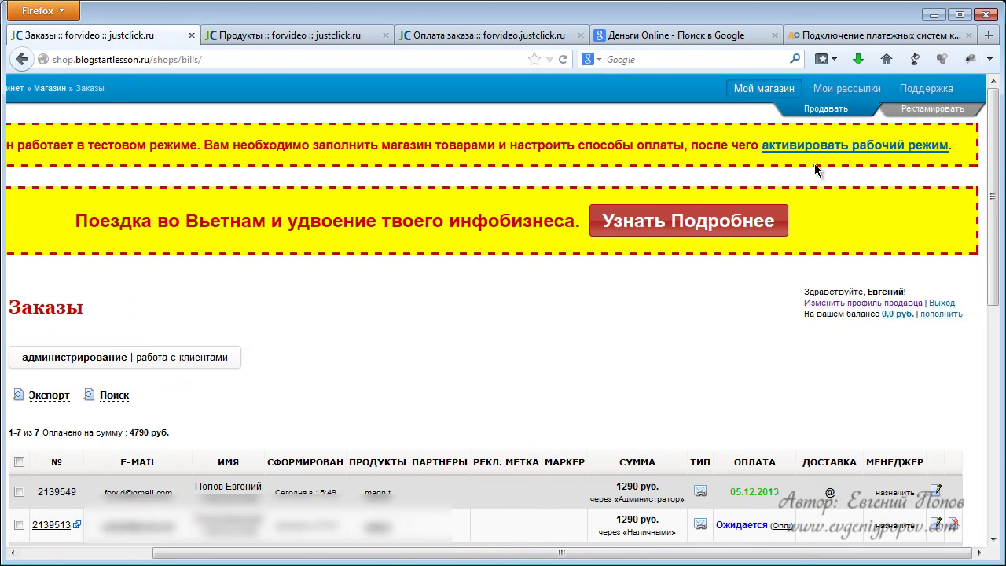
pyautogui.click(840, 148)
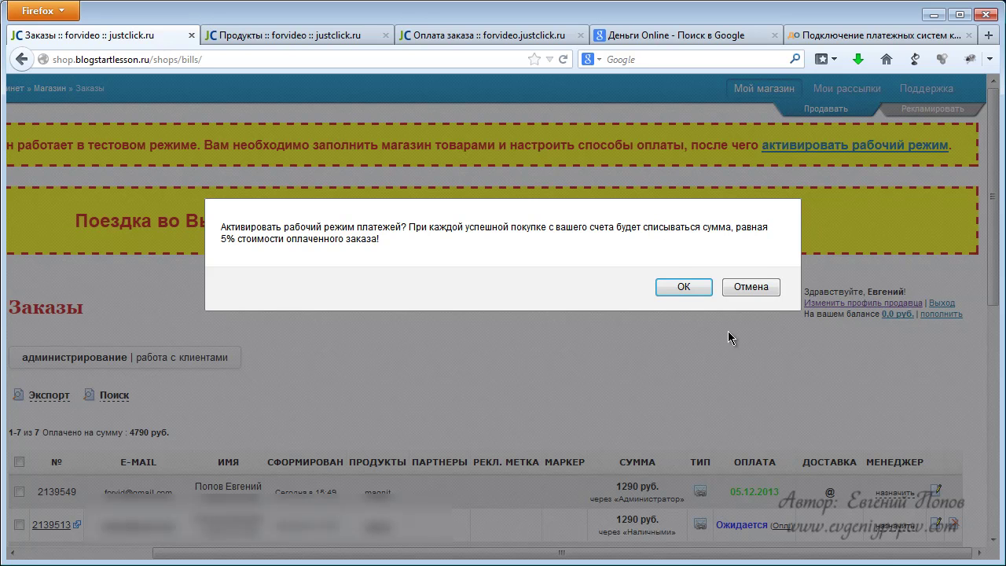
pyautogui.click(758, 291)
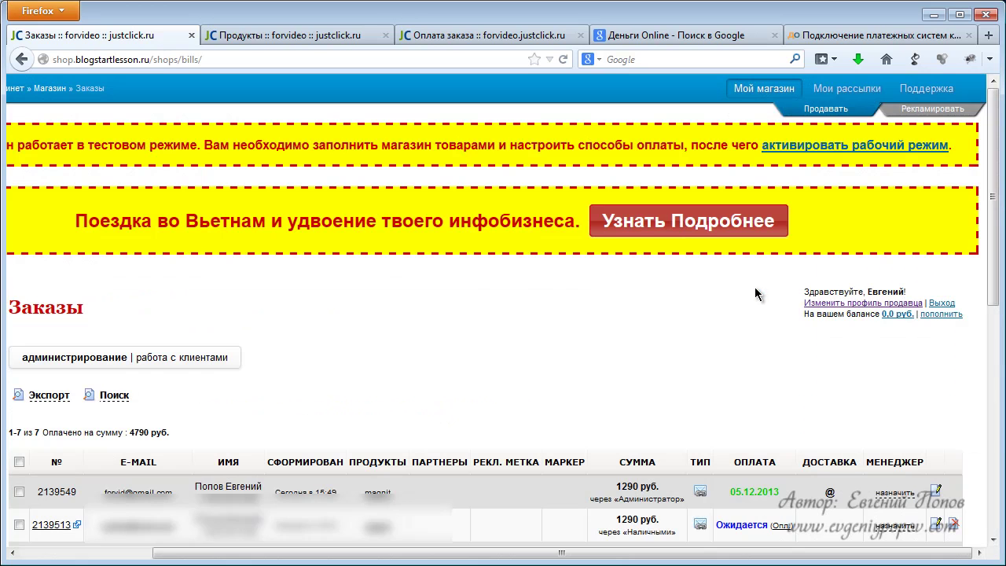
pyautogui.moveTo(617, 554); pyautogui.dragTo(481, 552)
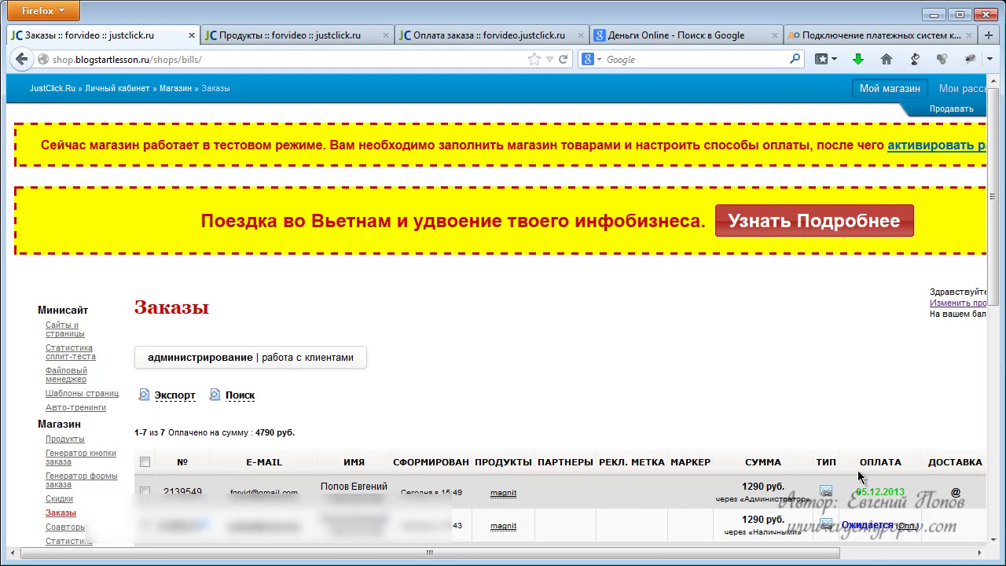